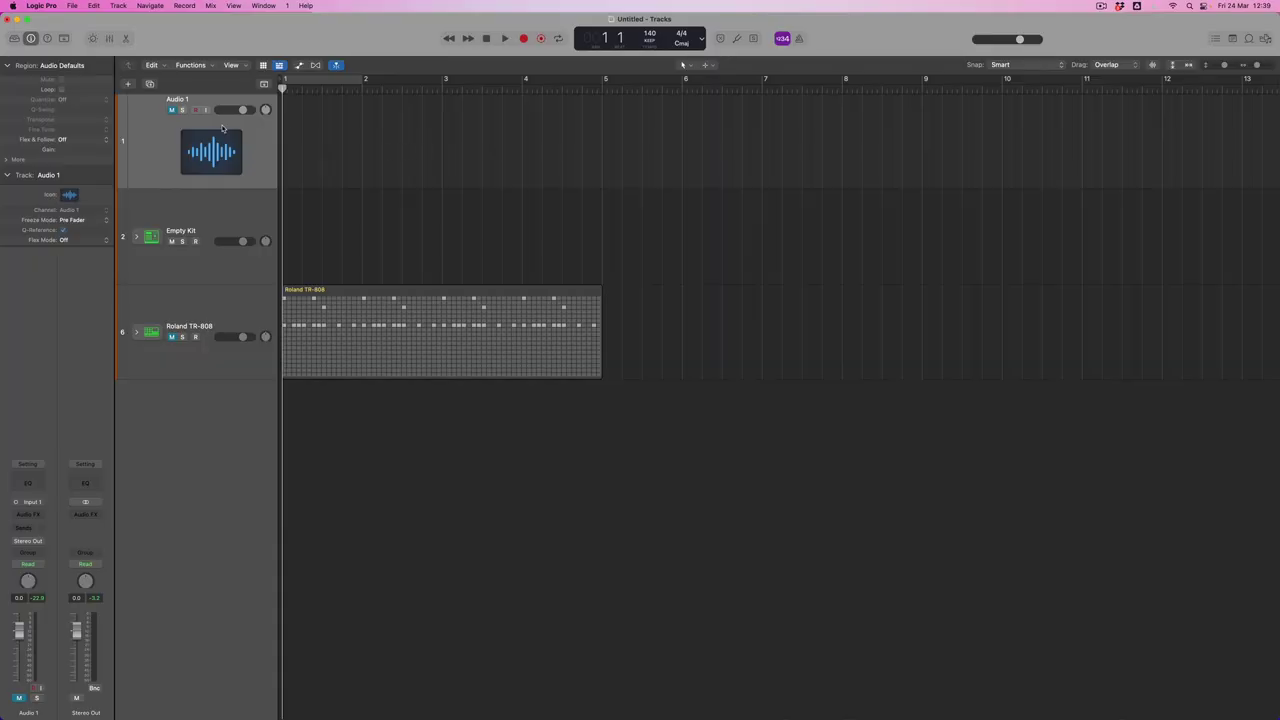
Record a new take of mic sounds onto Audio 1, running to about bar 13
{"action": "key", "text": "r"}
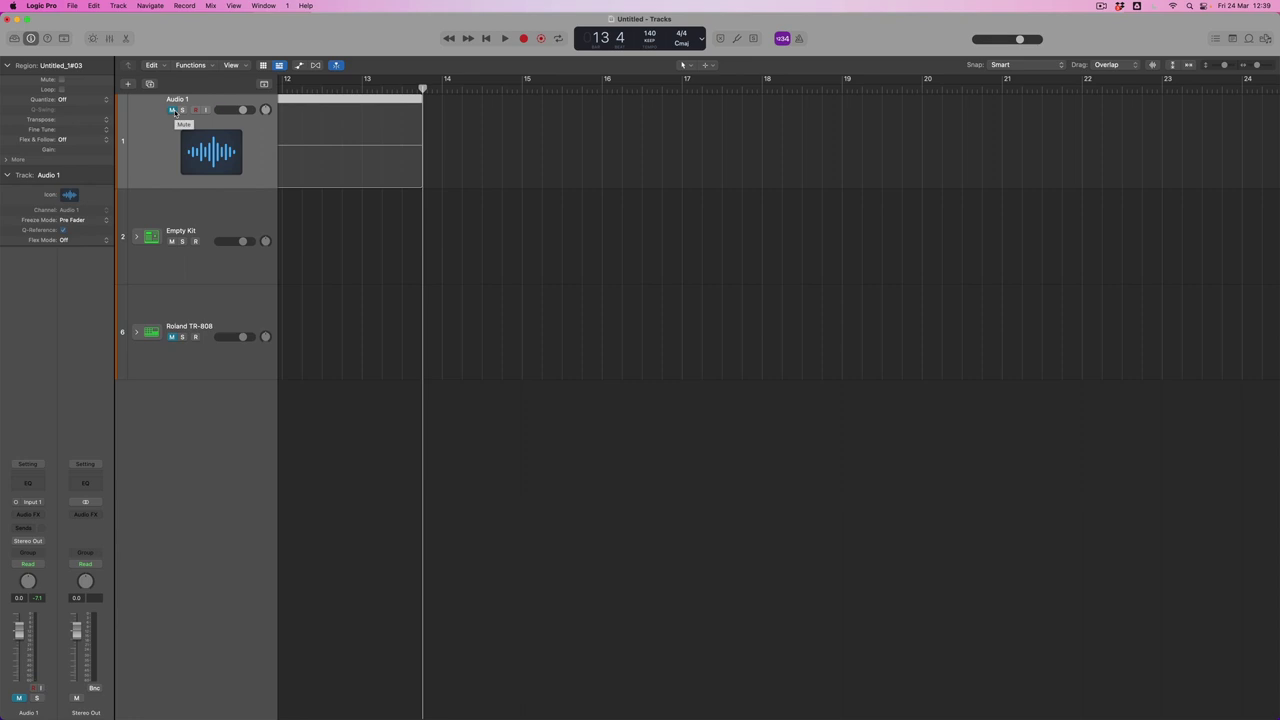
Unmute the take, set Audio 1's input to No Input, return to start and fit the view
{"action": "left_click", "coordinate": [173, 110]}
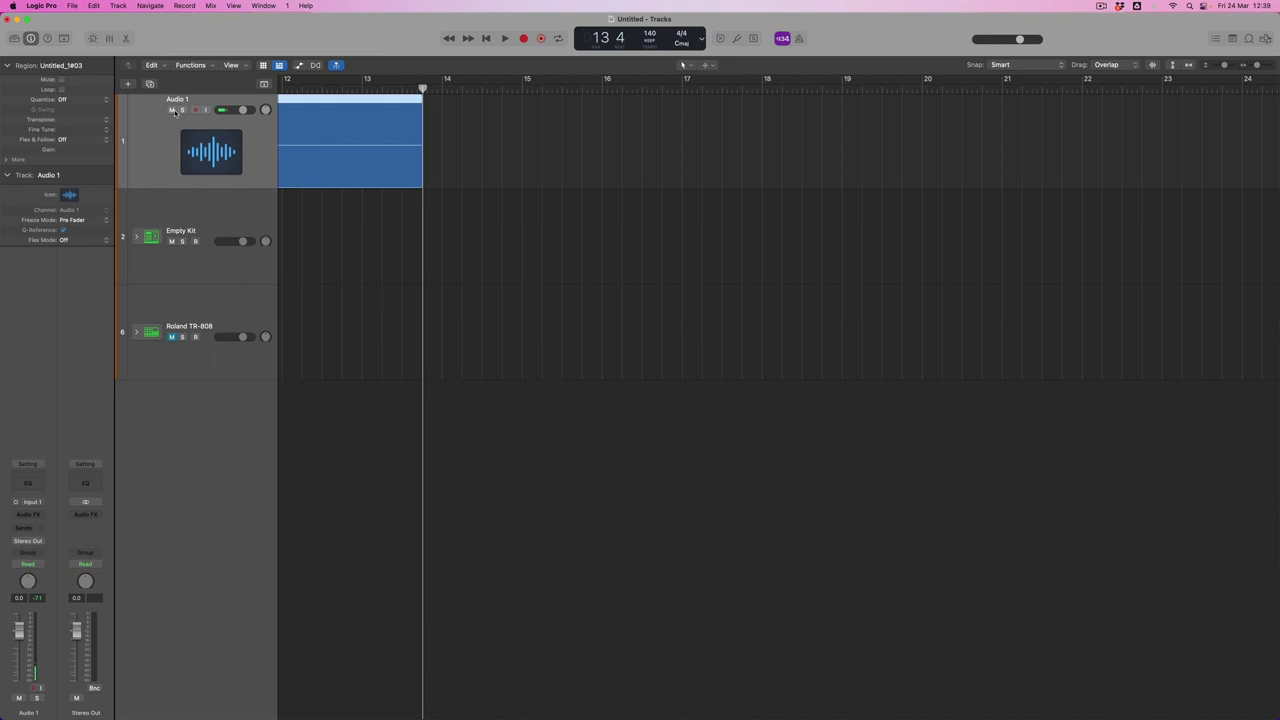
{"action": "left_click", "coordinate": [31, 502]}
{"action": "left_click", "coordinate": [46, 520]}
{"action": "key", "text": "Return"}
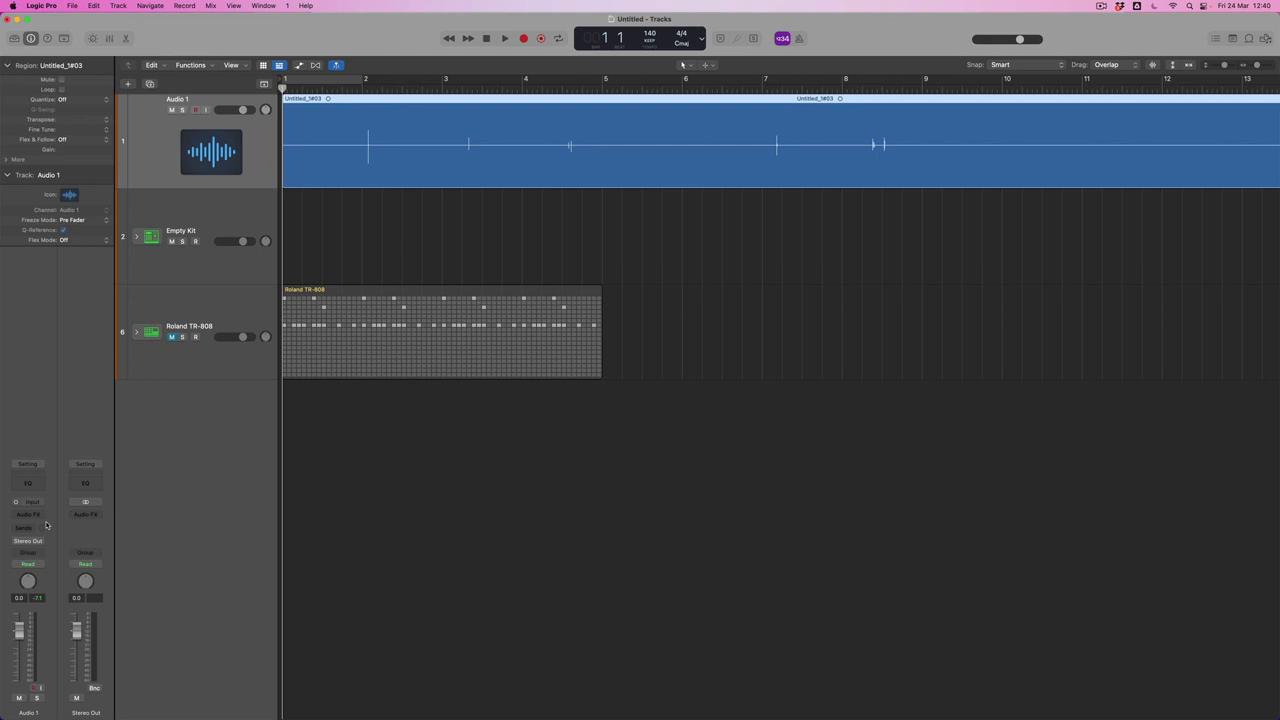
{"action": "key", "text": "z"}
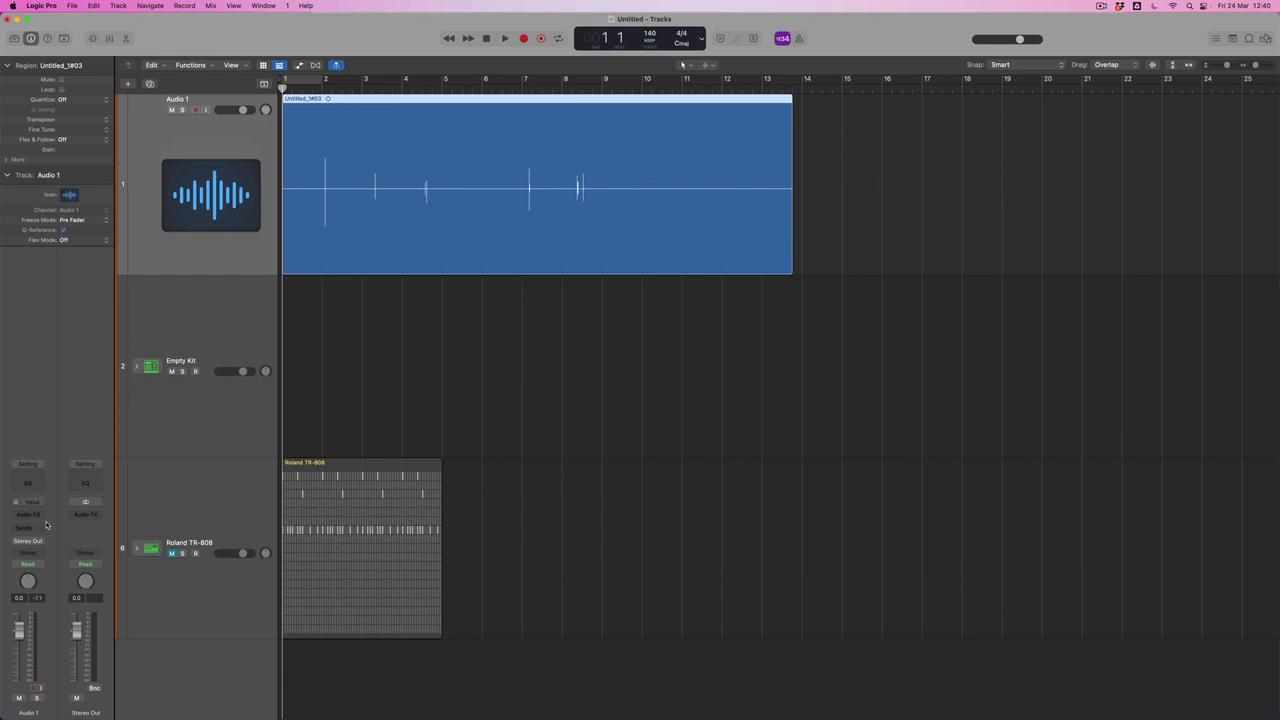
Play the recorded Audio 1 take back through to about bar 12
{"action": "key", "text": "space"}
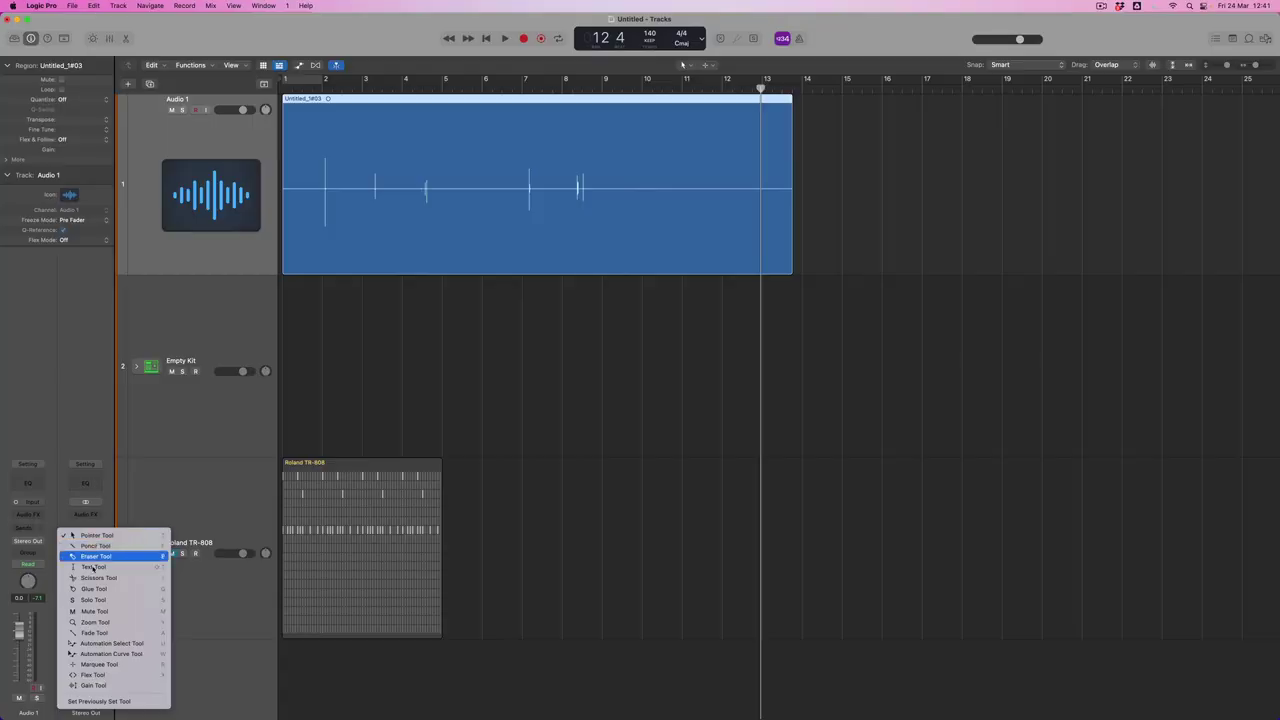
Cut the take with the Scissors after each sound, through the final sound near bar 11
{"action": "left_click", "coordinate": [98, 578]}
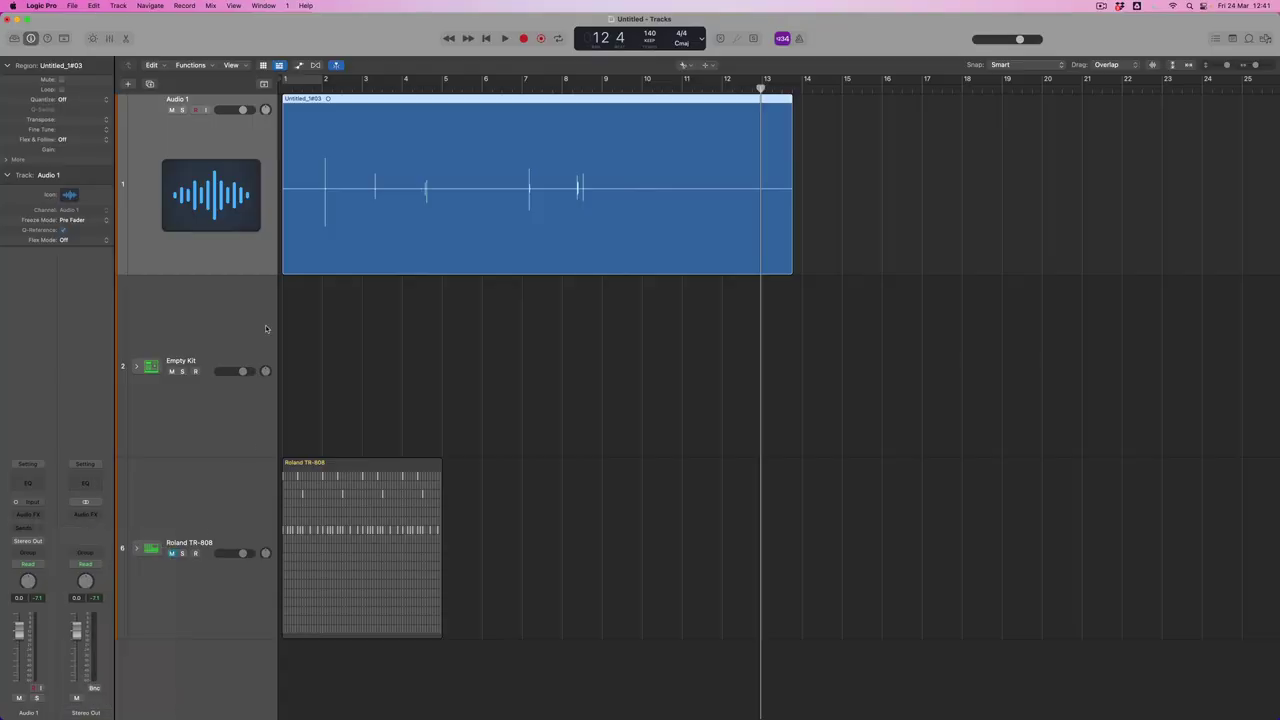
{"action": "left_click", "coordinate": [364, 220]}
{"action": "left_click", "coordinate": [413, 199]}
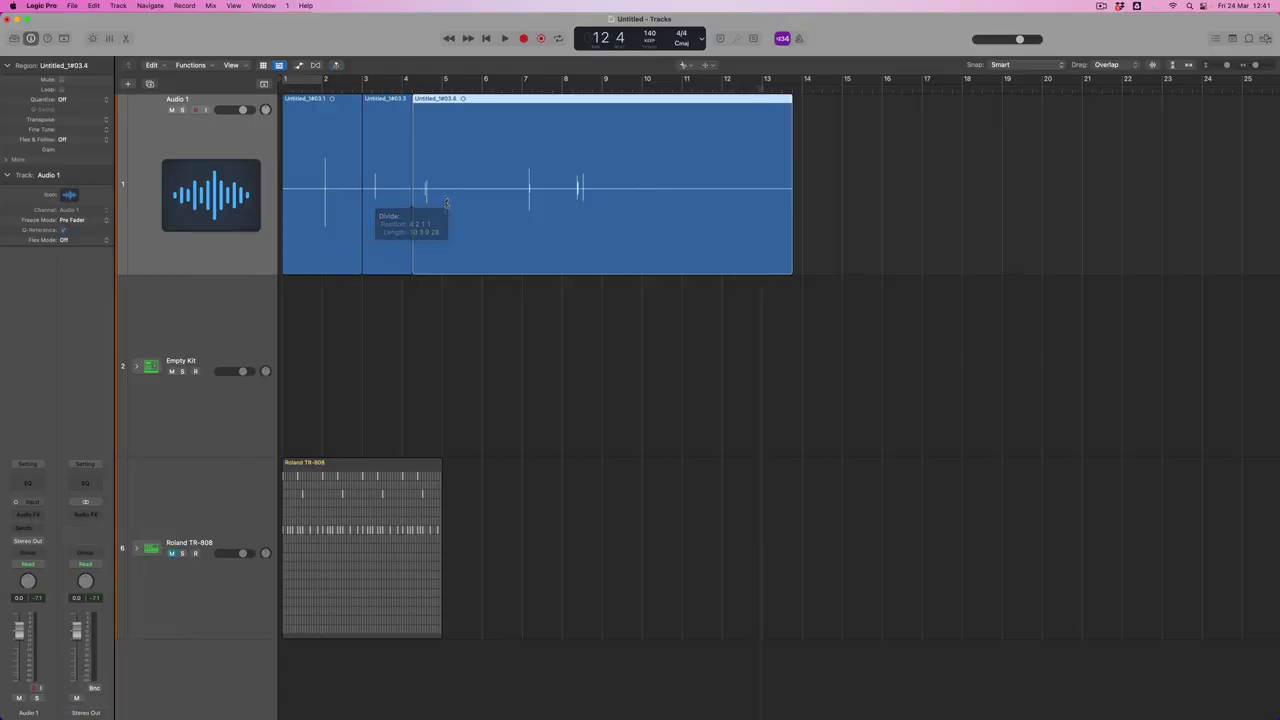
{"action": "left_click", "coordinate": [524, 200]}
{"action": "left_click", "coordinate": [575, 197]}
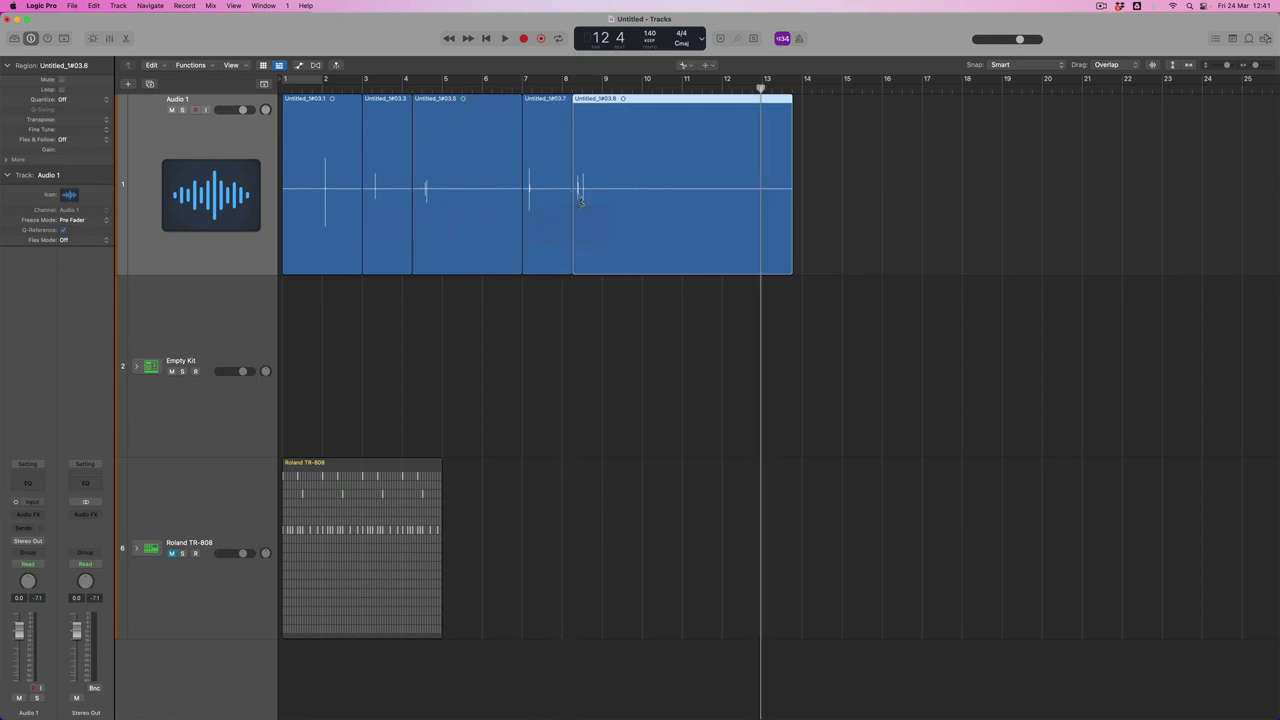
{"action": "left_click", "coordinate": [697, 198]}
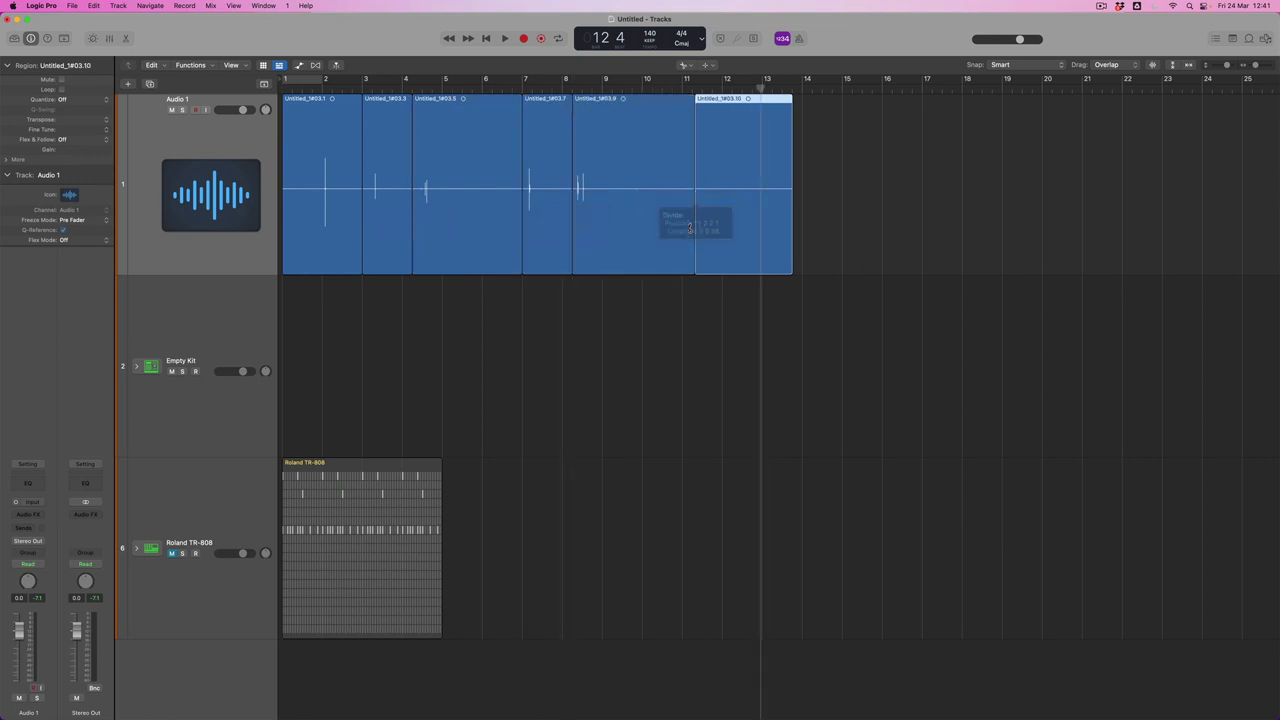
Split off and delete the empty stretch between bars 9 and 11, then return to the Pointer tool
{"action": "left_click", "coordinate": [604, 198]}
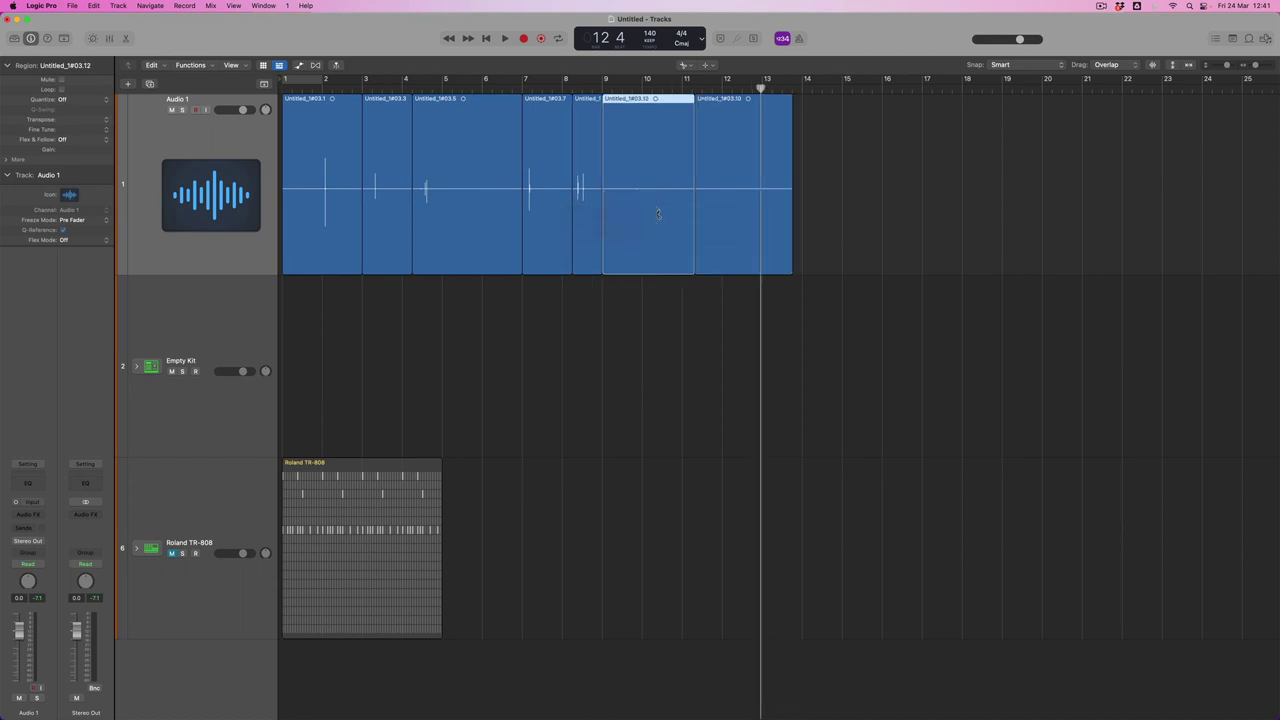
{"action": "key", "text": "Delete"}
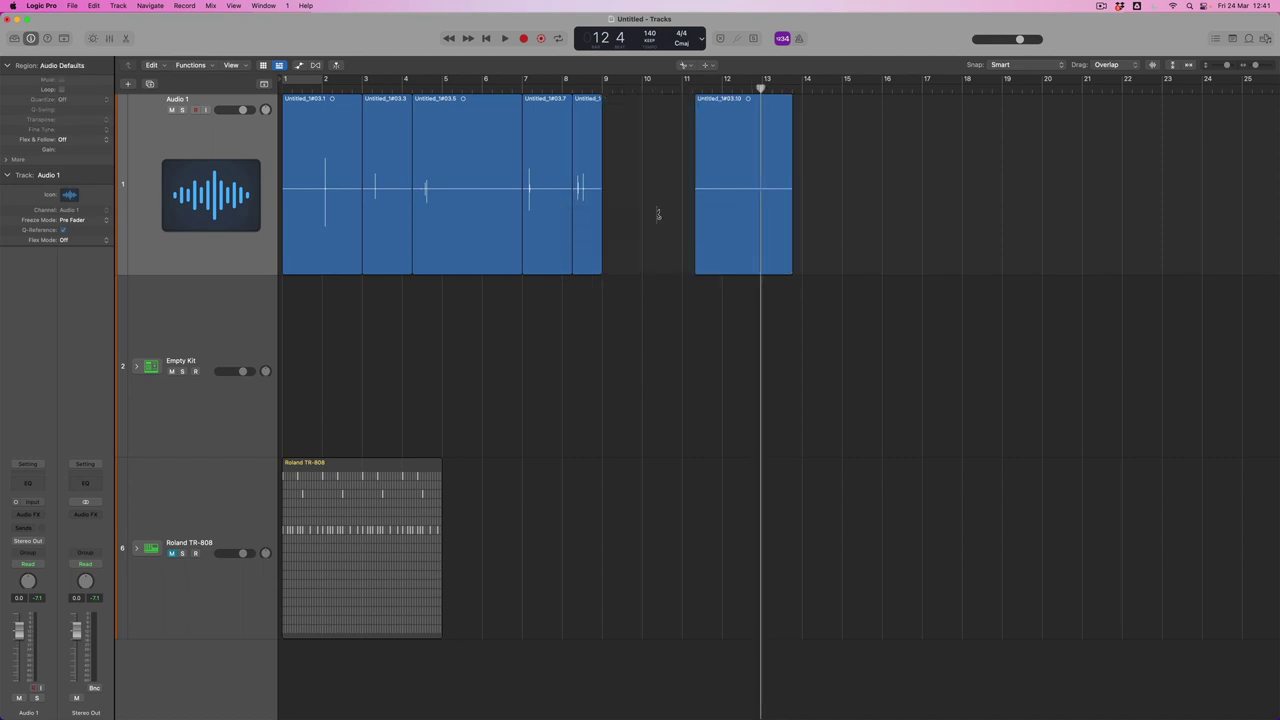
{"action": "key", "text": "t"}
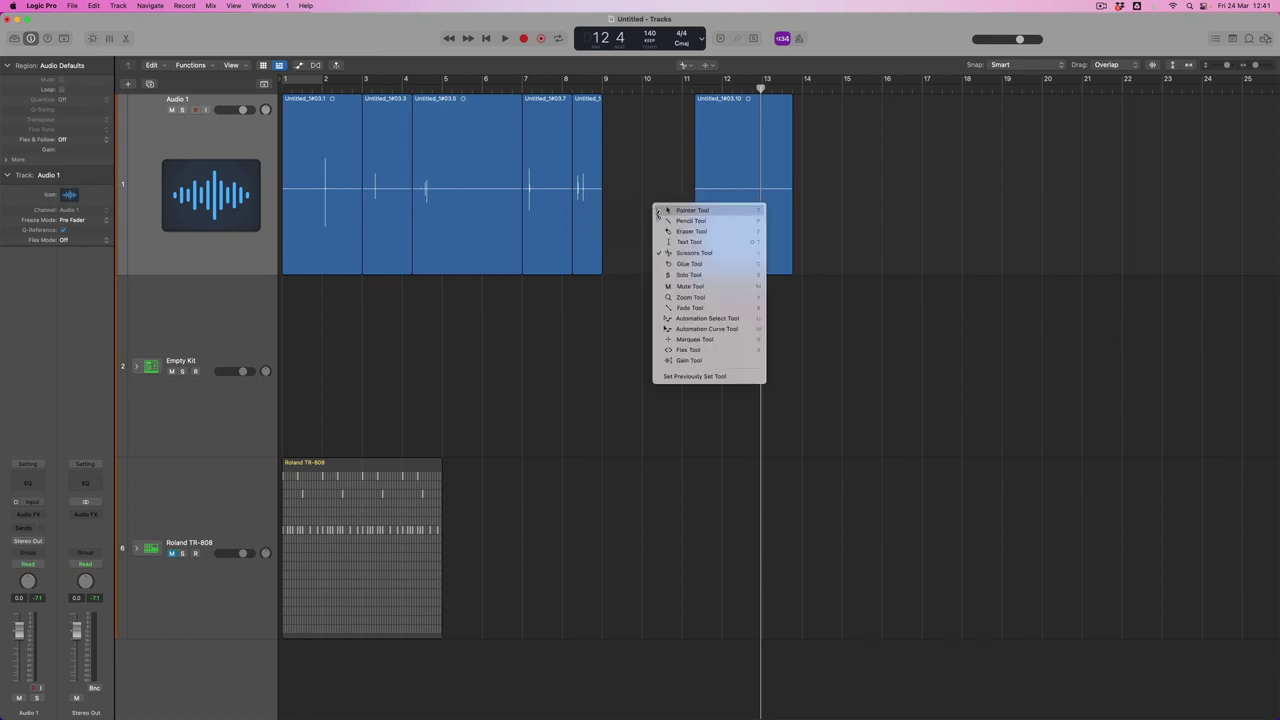
{"action": "key", "text": "t"}
{"action": "key", "text": "t"}
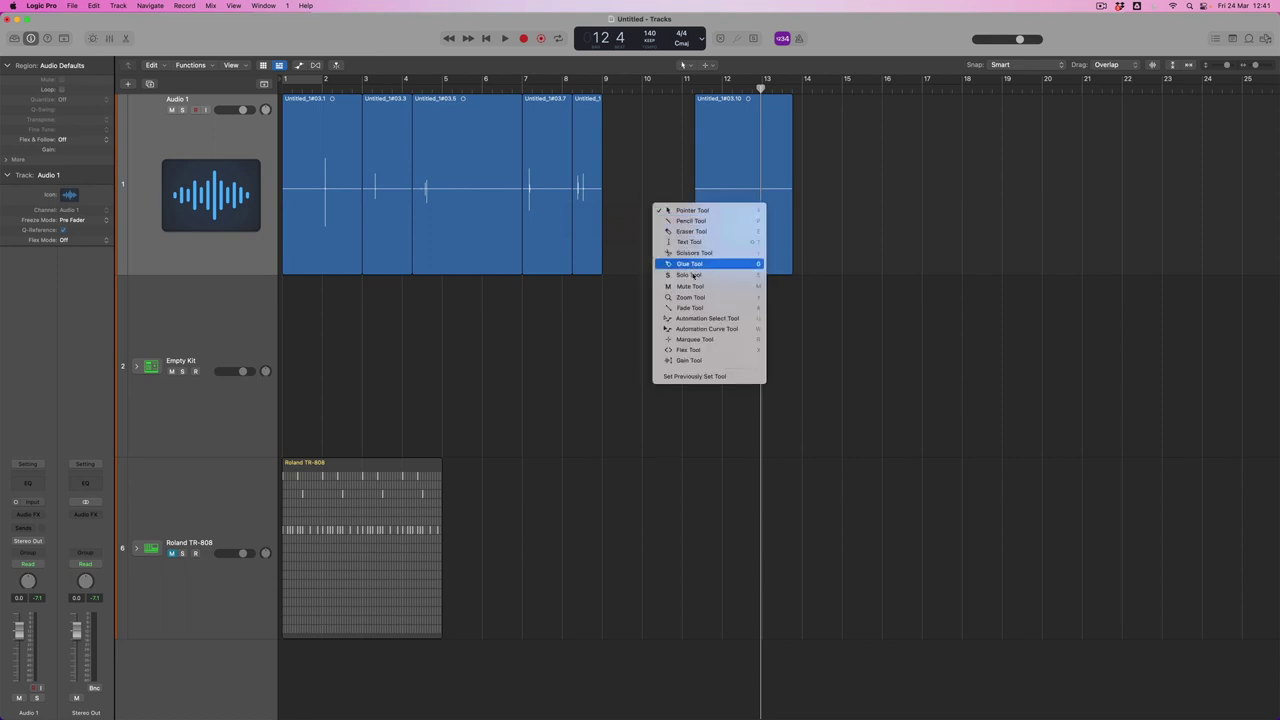
Boost the regions' gain by +3.0, +7.9, +2.4 and +5.3 dB, and the last to +15.4 dB
{"action": "left_click", "coordinate": [703, 362]}
{"action": "left_click_drag", "start_coordinate": [391, 188], "coordinate": [392, 147]}
{"action": "left_click_drag", "start_coordinate": [469, 203], "coordinate": [468, 172]}
{"action": "left_click_drag", "start_coordinate": [549, 206], "coordinate": [546, 196]}
{"action": "left_click_drag", "start_coordinate": [592, 210], "coordinate": [593, 190]}
{"action": "left_click_drag", "start_coordinate": [746, 212], "coordinate": [738, 137]}
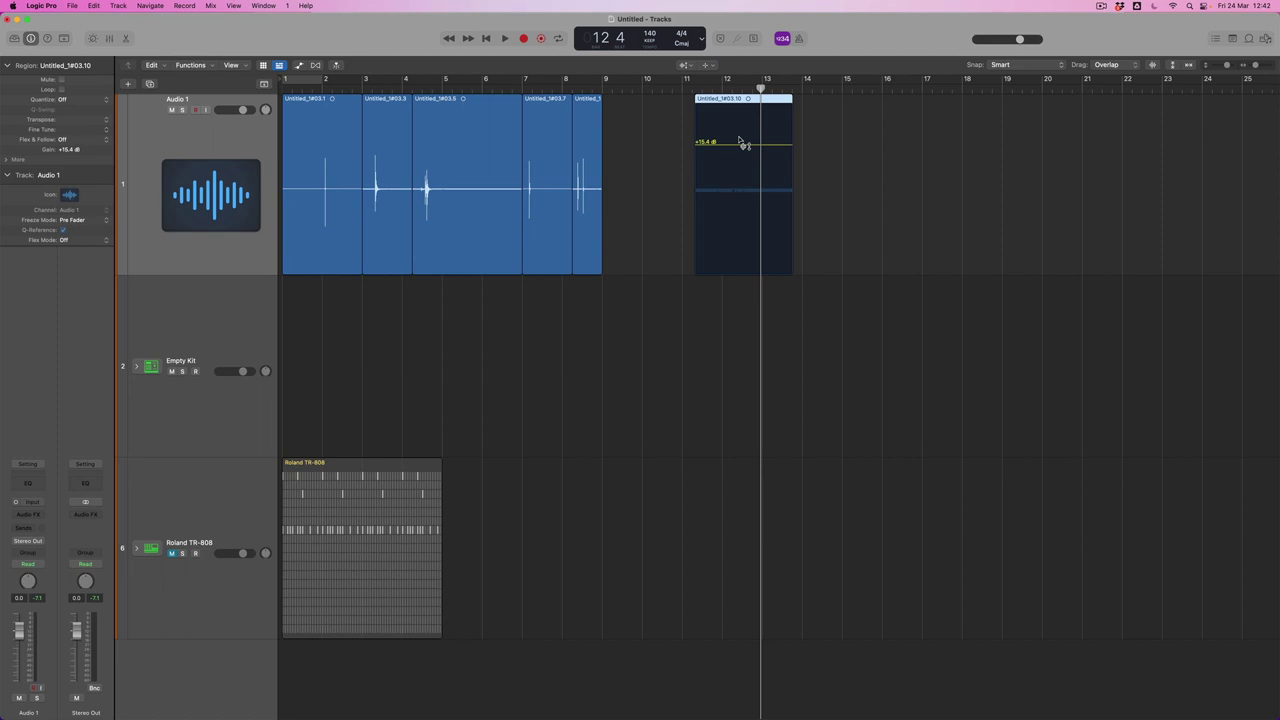
{"action": "key", "text": "Return"}
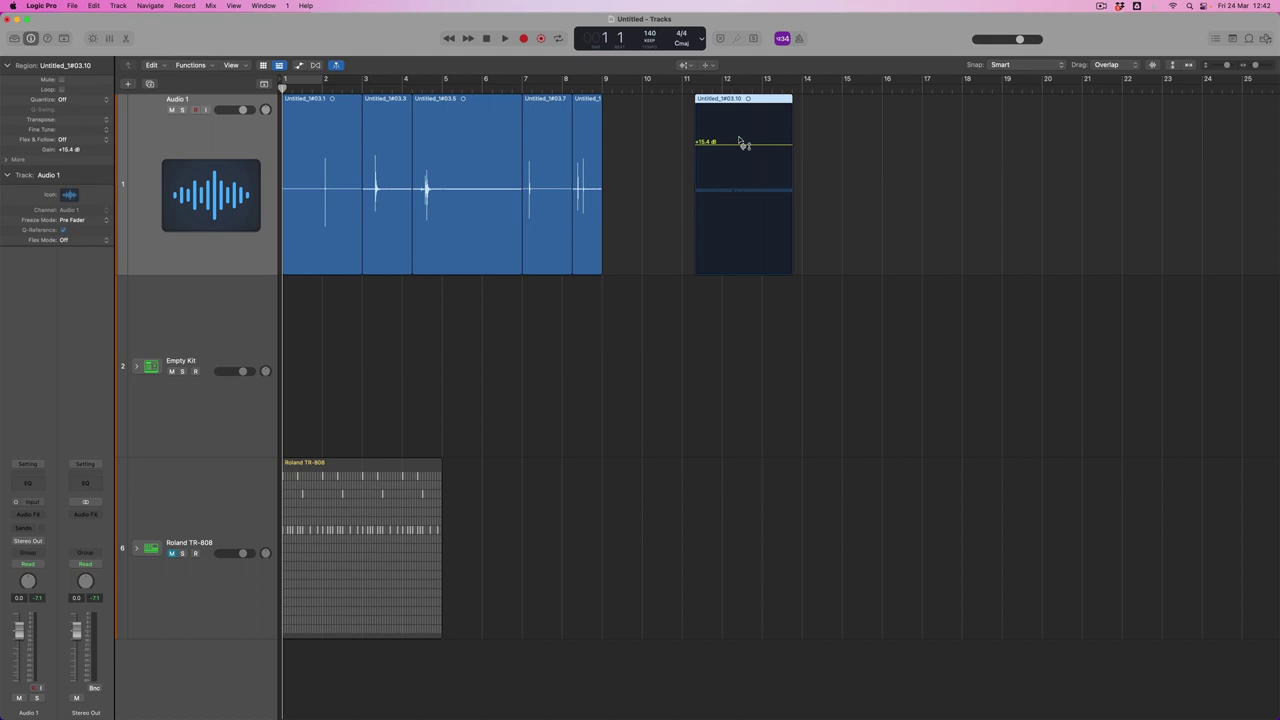
{"action": "key", "text": "space"}
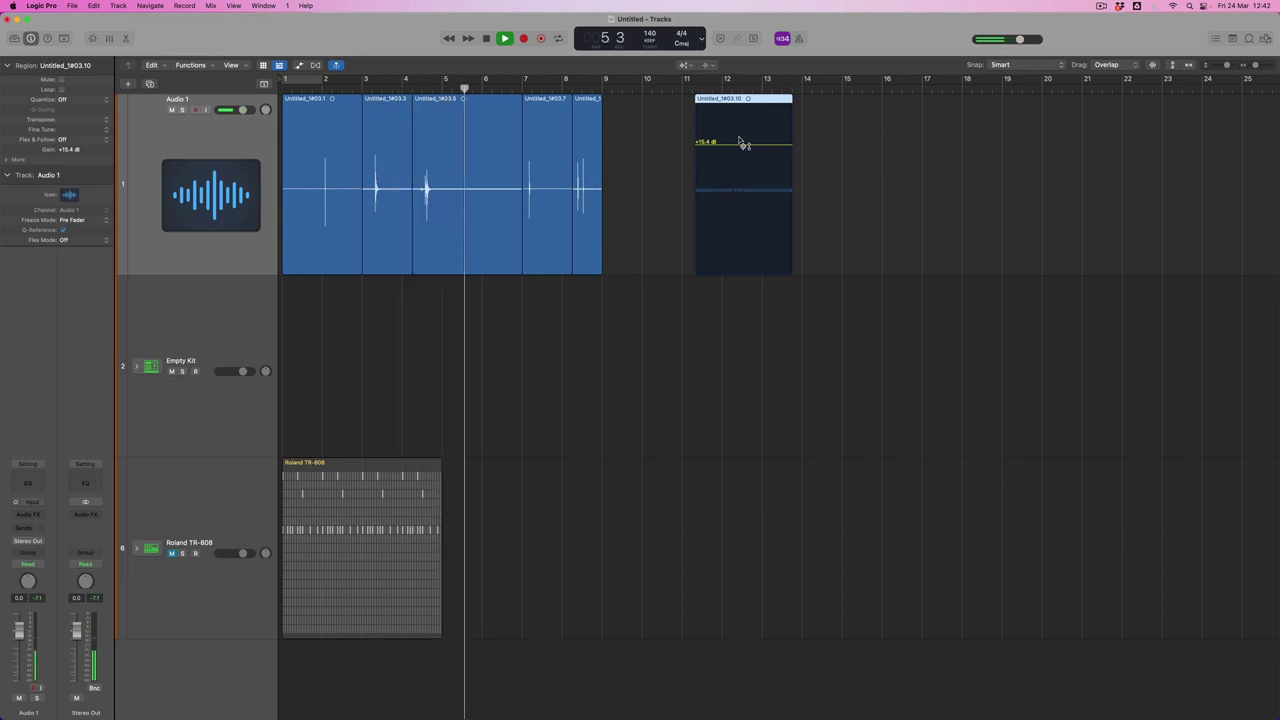
{"action": "left_click", "coordinate": [494, 250]}
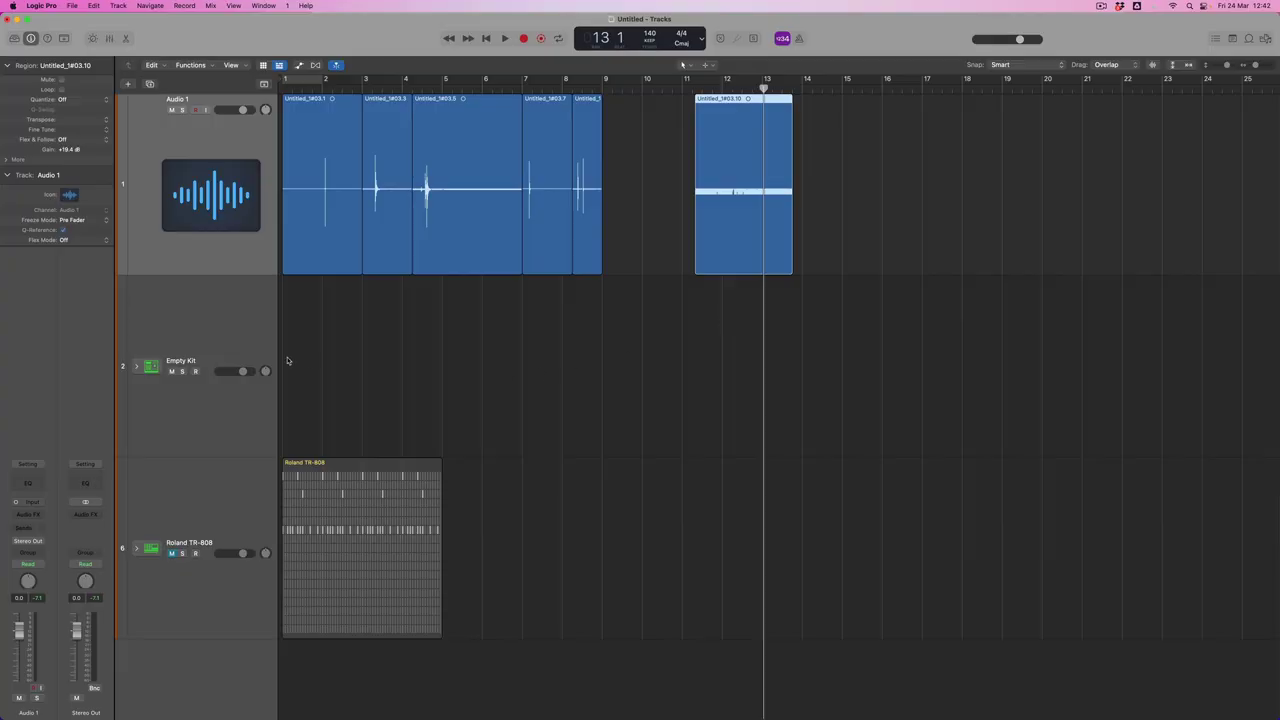
Select the Empty Kit track and open its Drum Machine Designer plug-in
{"action": "left_click", "coordinate": [231, 344]}
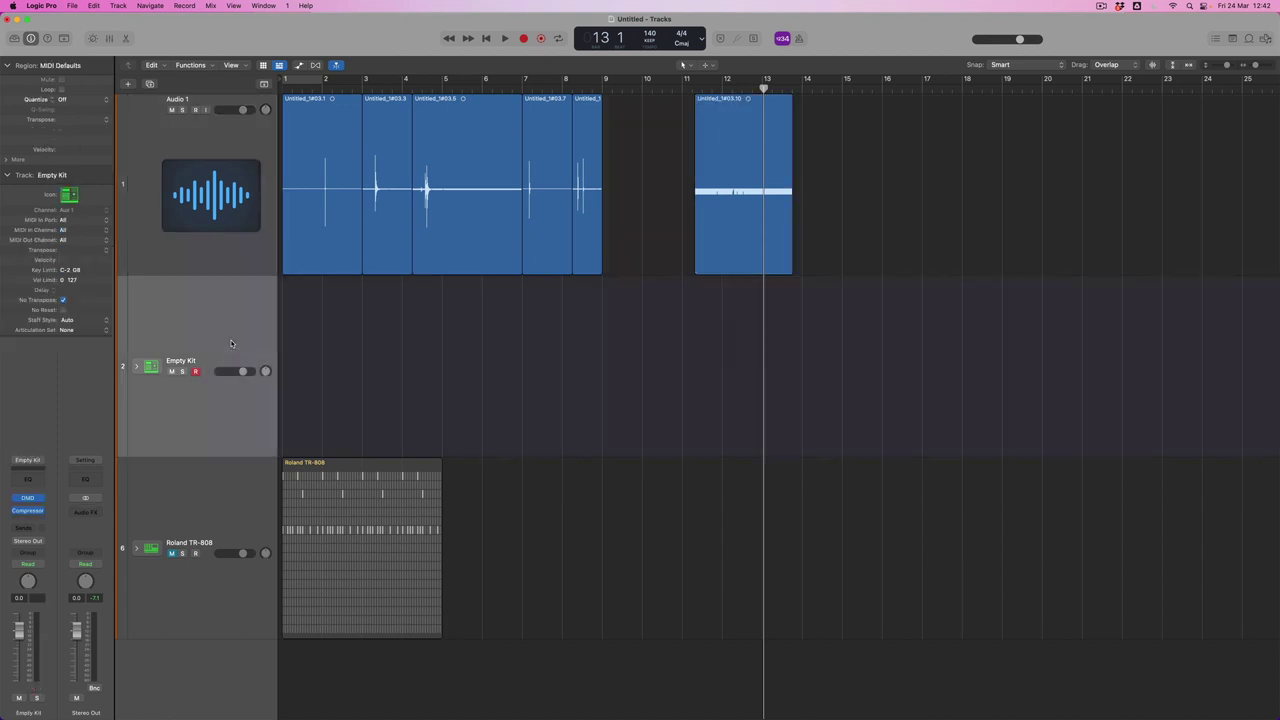
{"action": "left_click", "coordinate": [28, 498]}
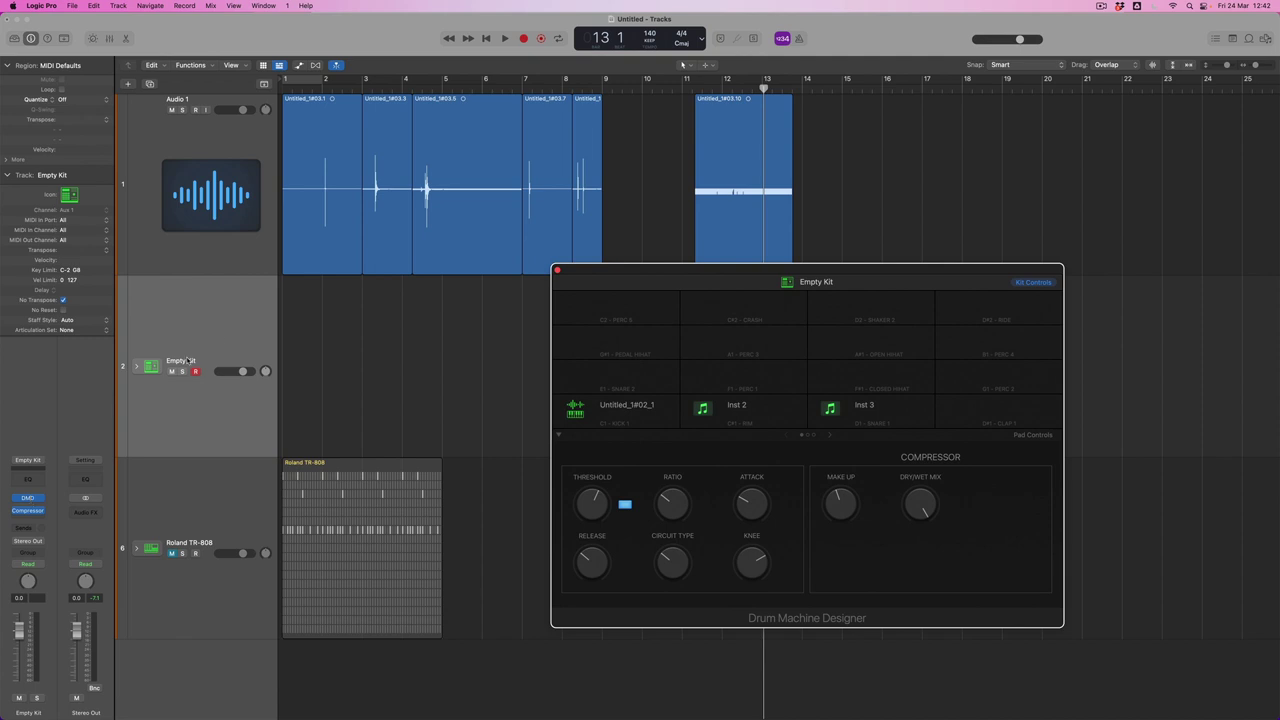
Drag the first cut region onto a kit pad, then the remaining regions onto the other pads
{"action": "left_click_drag", "start_coordinate": [322, 258], "coordinate": [623, 410]}
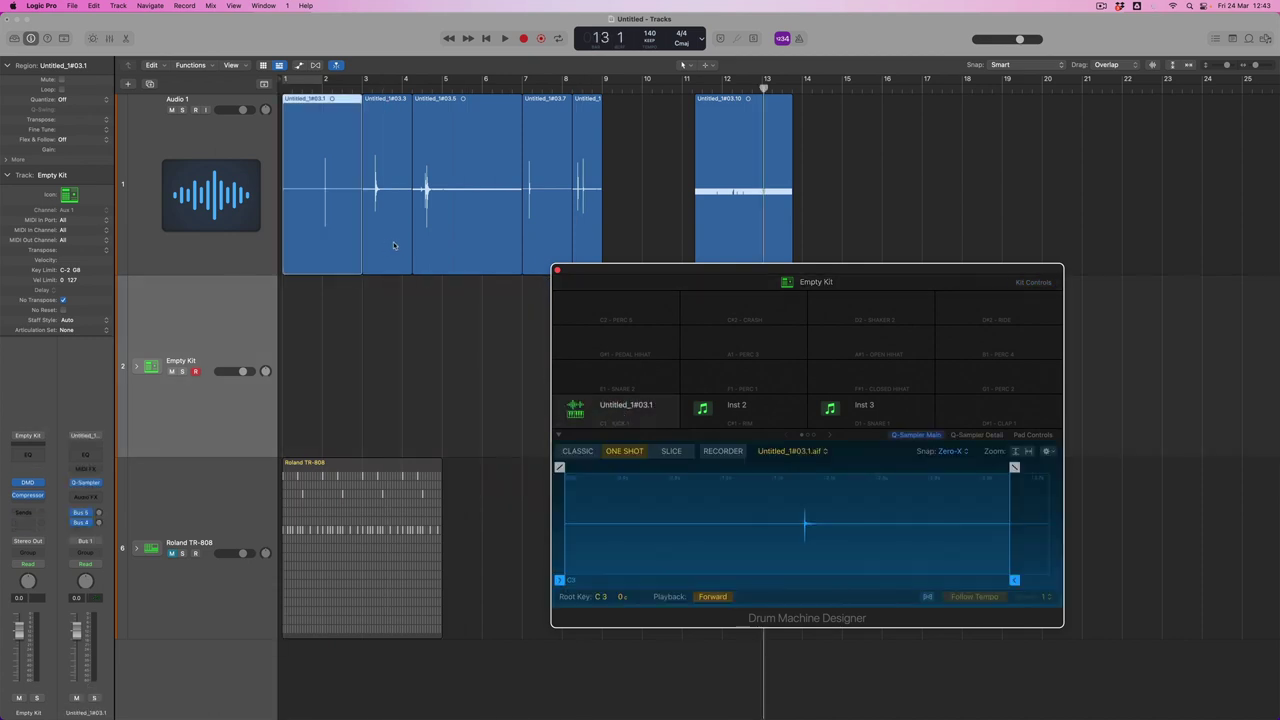
{"action": "left_click_drag", "start_coordinate": [822, 207], "coordinate": [755, 409]}
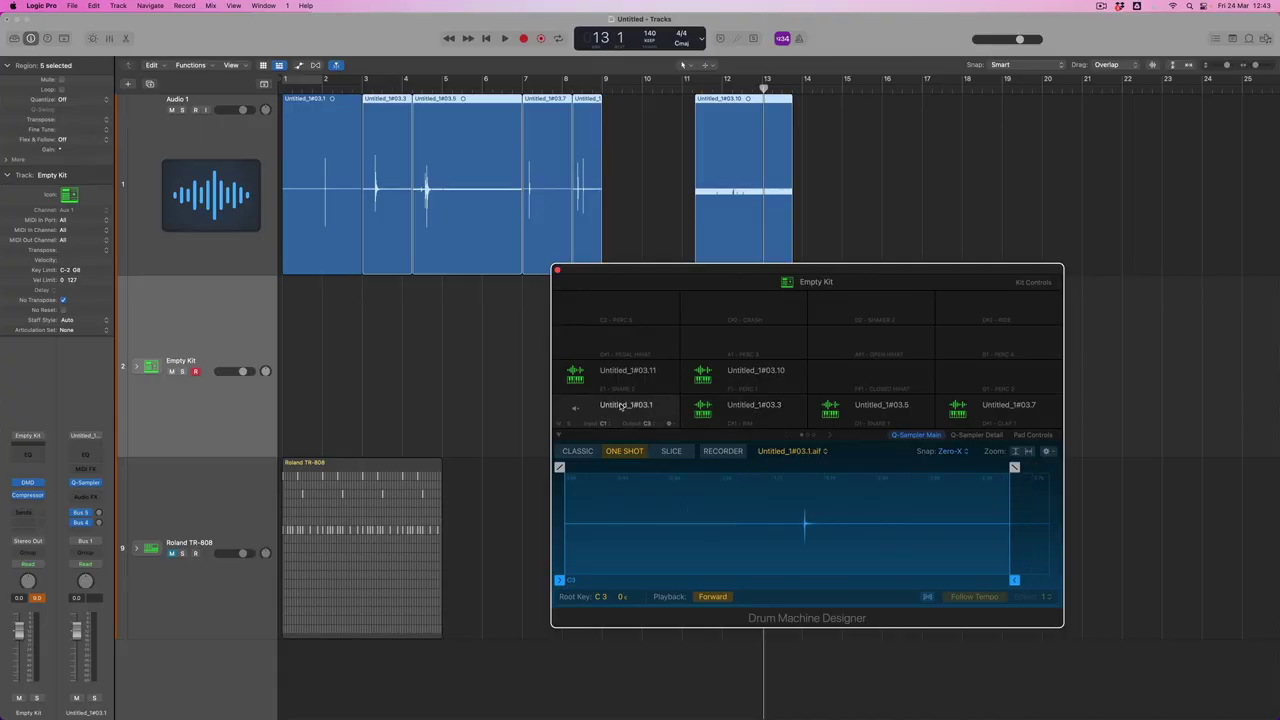
Rename the first pad to Clap and move its sample start up to the clap hit
{"action": "double_click", "coordinate": [621, 405]}
{"action": "type", "text": "Clap"}
{"action": "key", "text": "Return"}
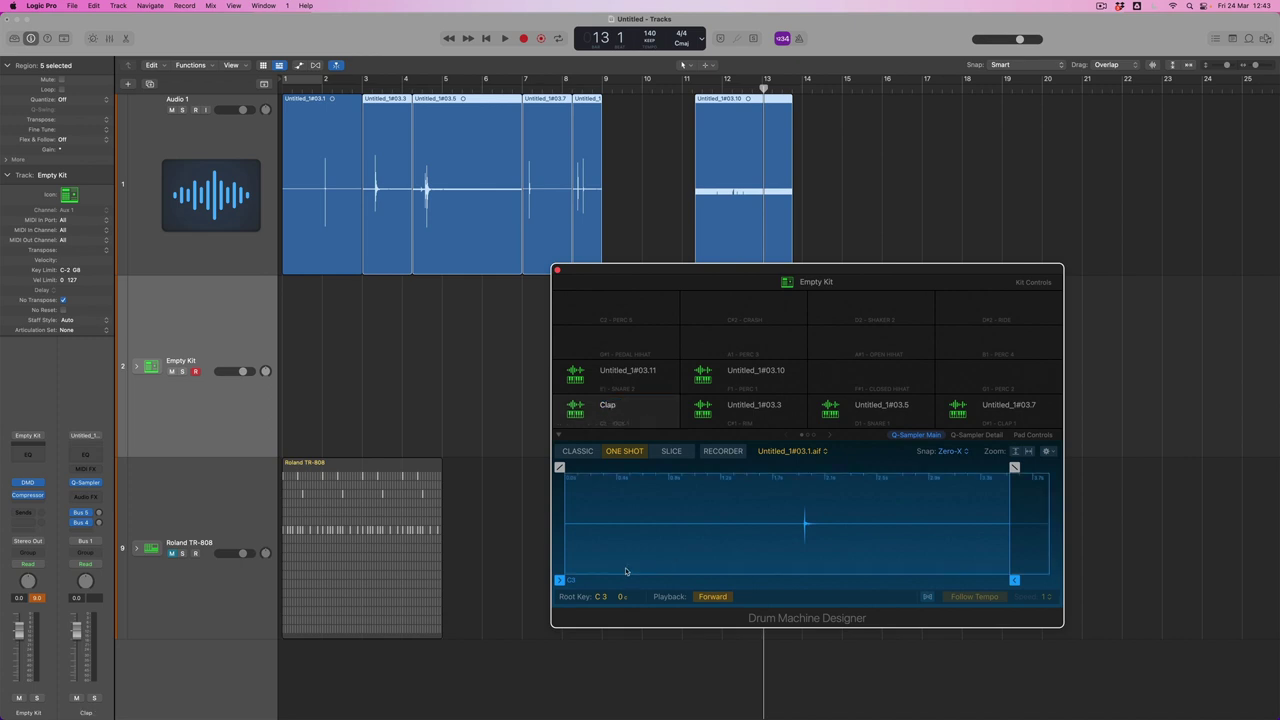
{"action": "mouse_move", "coordinate": [567, 582]}
{"action": "left_mouse_down"}
{"action": "mouse_move", "coordinate": [771, 582]}
{"action": "mouse_move", "coordinate": [803, 595]}
{"action": "left_mouse_up"}
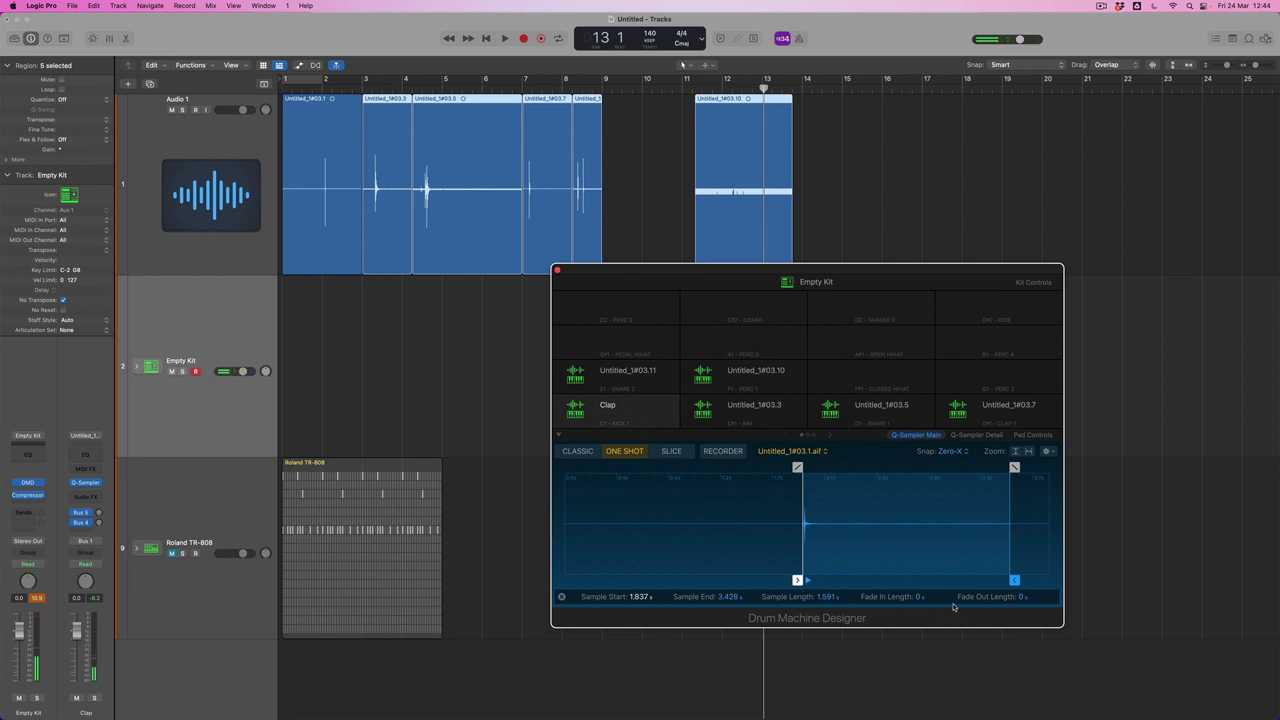
Trim the Clap sample's end to shorten it, then view the Q-Sampler Detail settings
{"action": "left_click_drag", "start_coordinate": [1014, 581], "coordinate": [908, 590]}
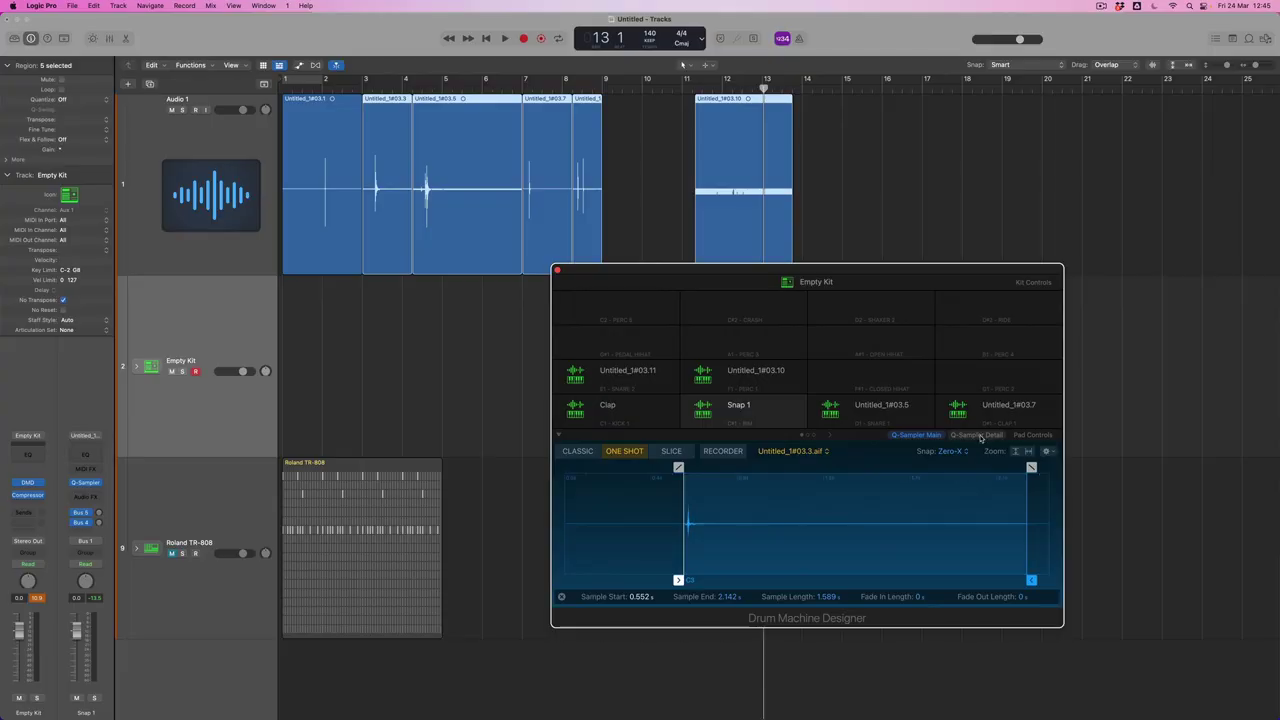
{"action": "left_click", "coordinate": [980, 437]}
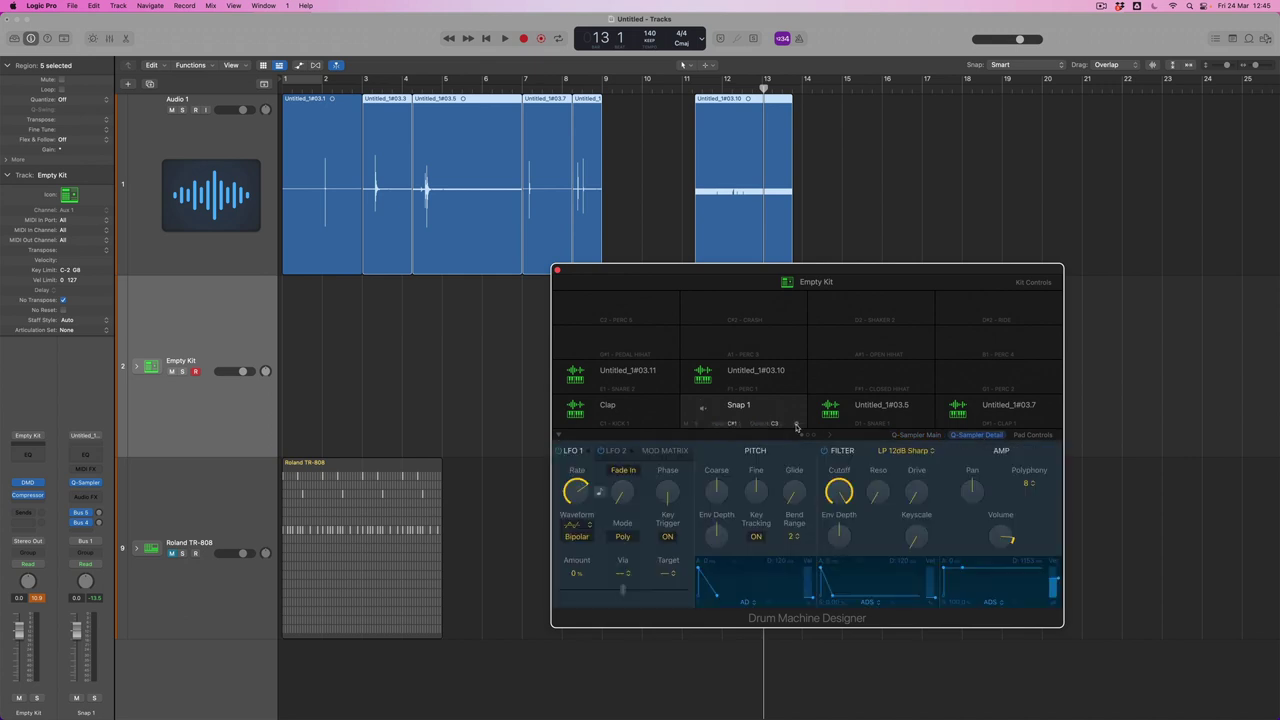
Back in the Main waveform view, trim the Snap 1 sample's end to 0.946 s
{"action": "mouse_move", "coordinate": [997, 537]}
{"action": "left_click", "coordinate": [917, 436]}
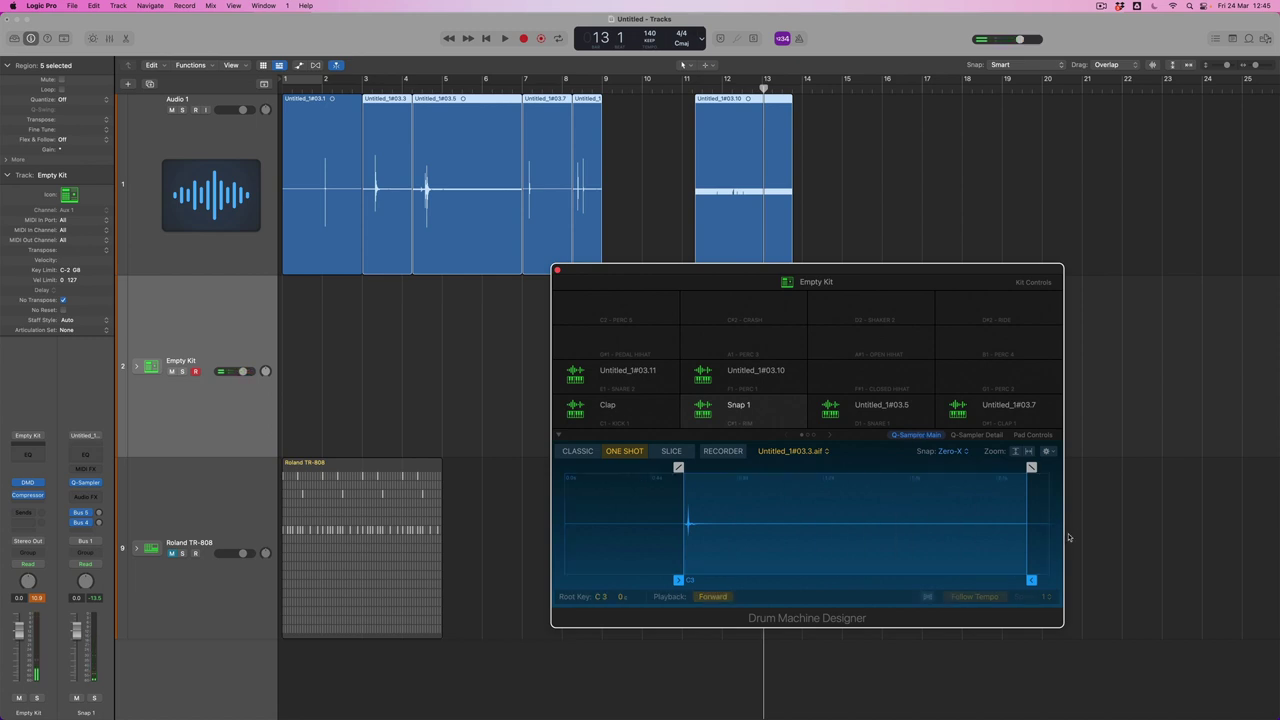
{"action": "left_click_drag", "start_coordinate": [1032, 579], "coordinate": [774, 565]}
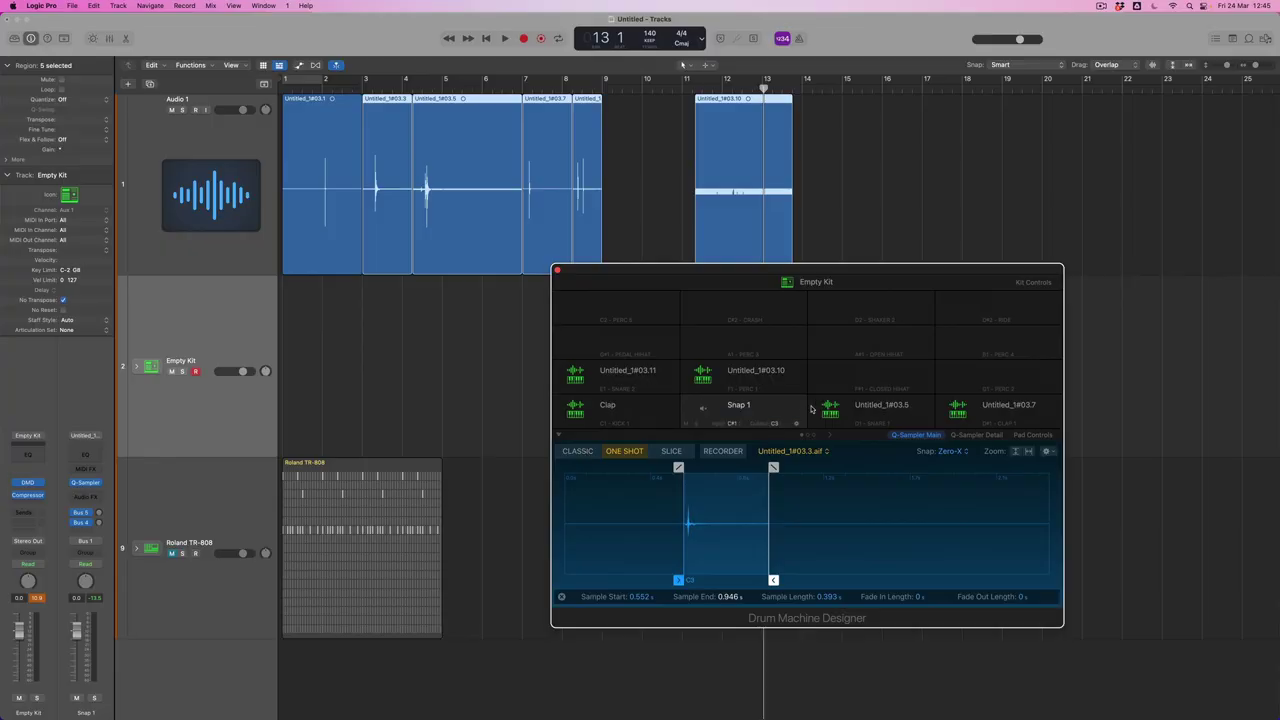
Trim the Untitled_1#03.5 pad's sample to play from about 0.33 s to 0.94 s
{"action": "left_click", "coordinate": [869, 407]}
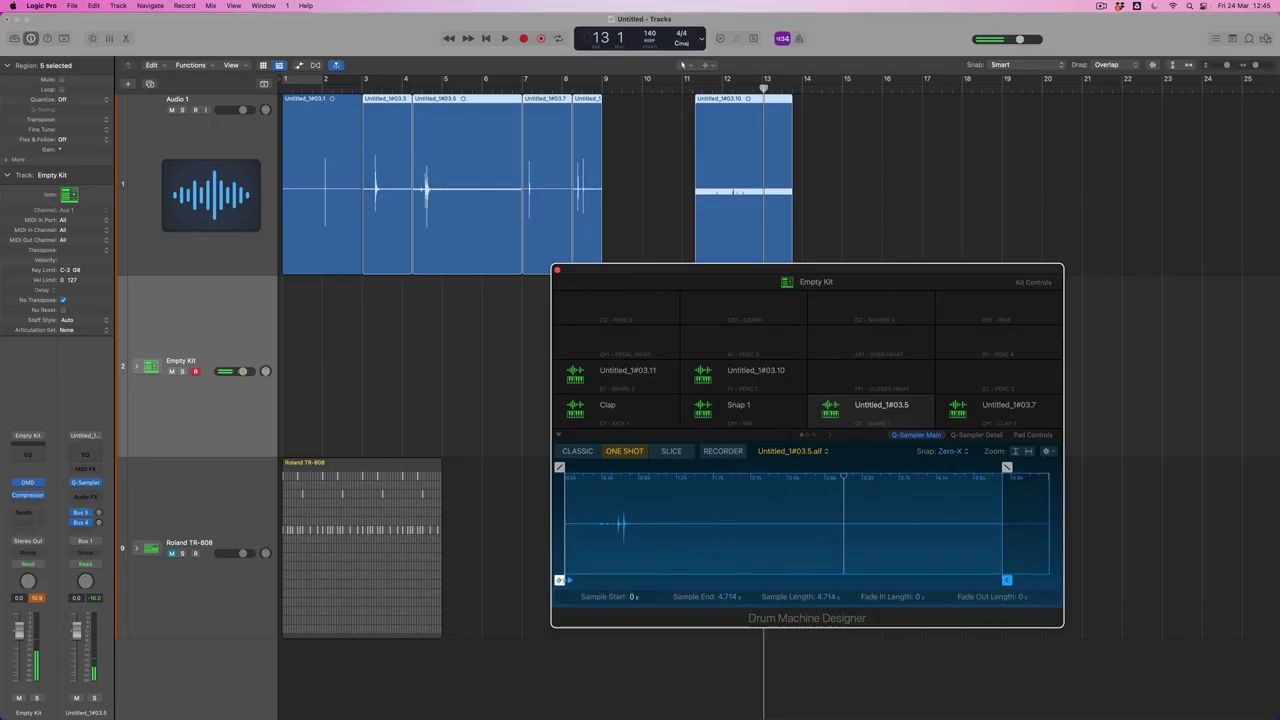
{"action": "left_click_drag", "start_coordinate": [560, 580], "coordinate": [589, 580]}
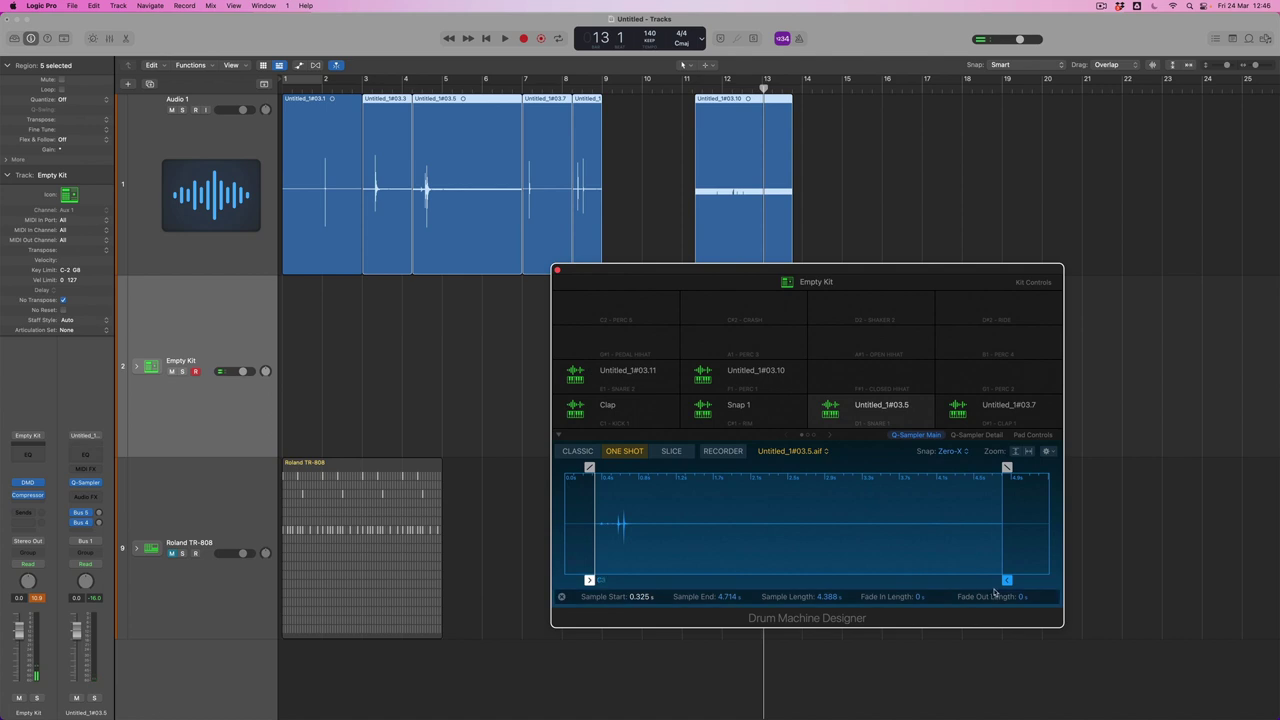
{"action": "mouse_move", "coordinate": [1006, 580]}
{"action": "left_mouse_down"}
{"action": "mouse_move", "coordinate": [666, 577]}
{"action": "mouse_move", "coordinate": [656, 566]}
{"action": "left_mouse_up"}
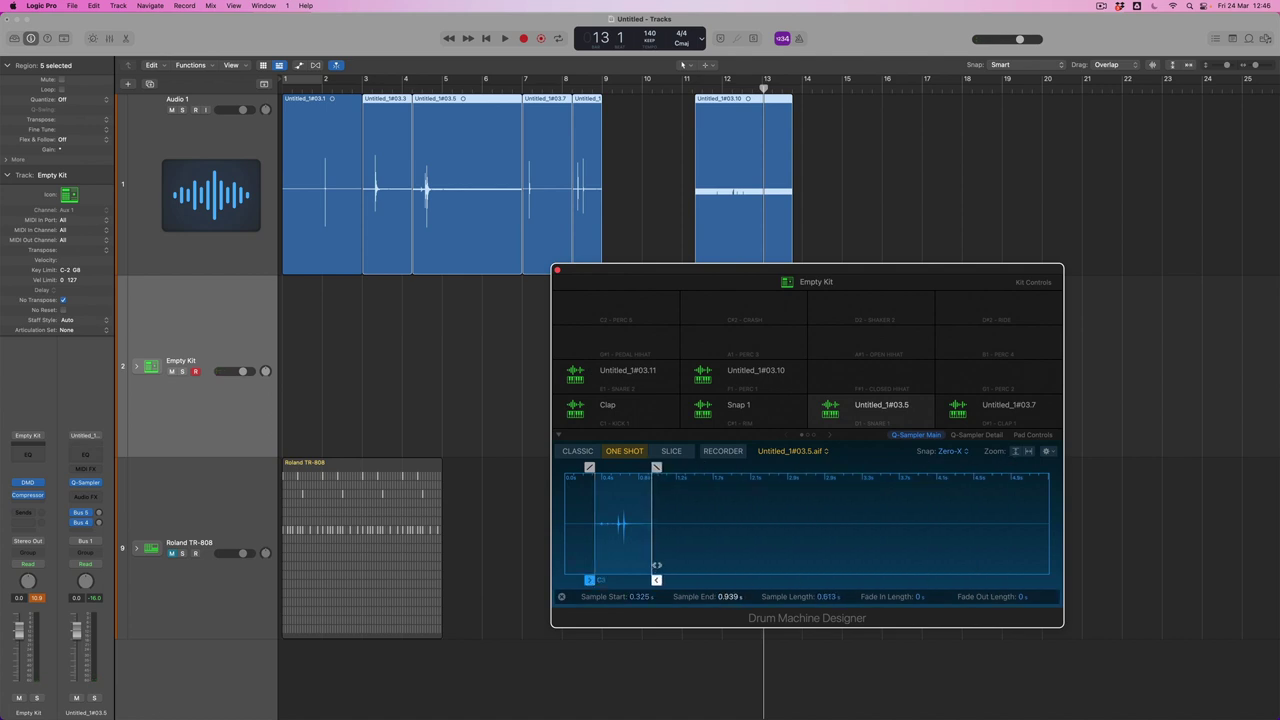
Rename the Untitled_1#03.5 pad to Snap Roll
{"action": "double_click", "coordinate": [868, 407]}
{"action": "type", "text": "Snap Roll"}
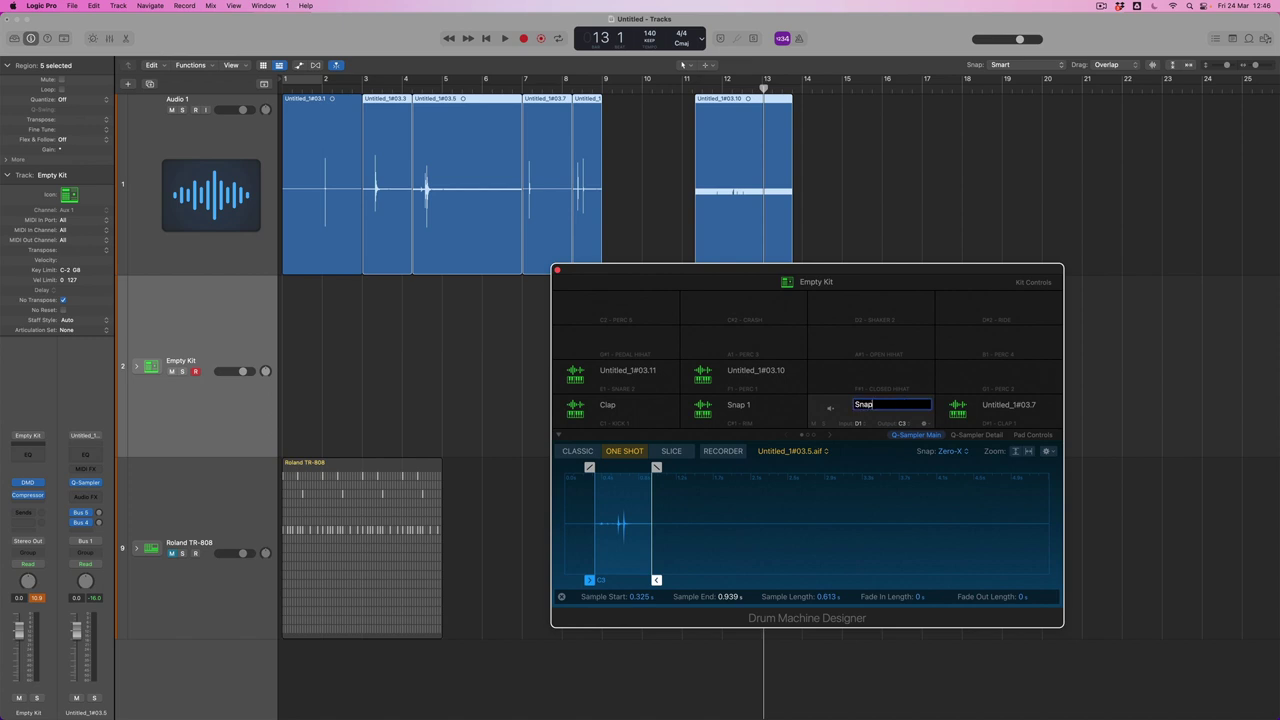
{"action": "key", "text": "Return"}
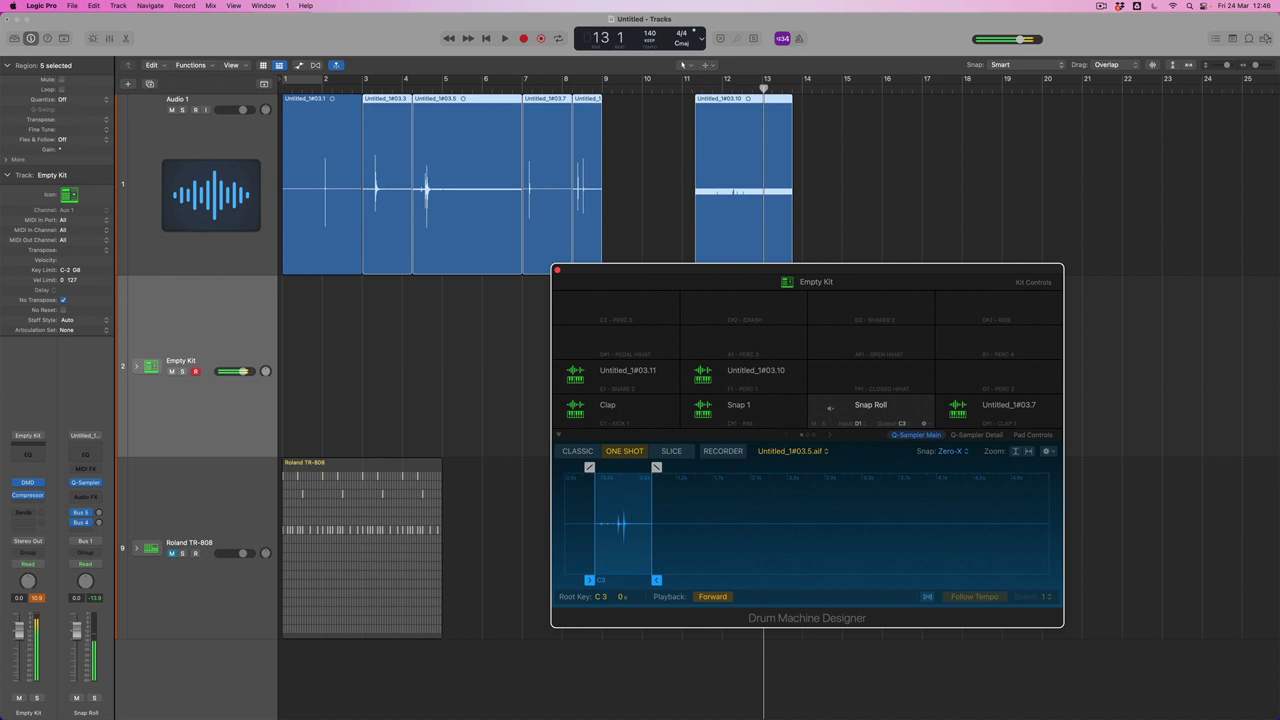
Trim the Untitled_1#03.7 pad's sample to its hit, rename it Cup, and audition it
{"action": "left_click", "coordinate": [995, 409]}
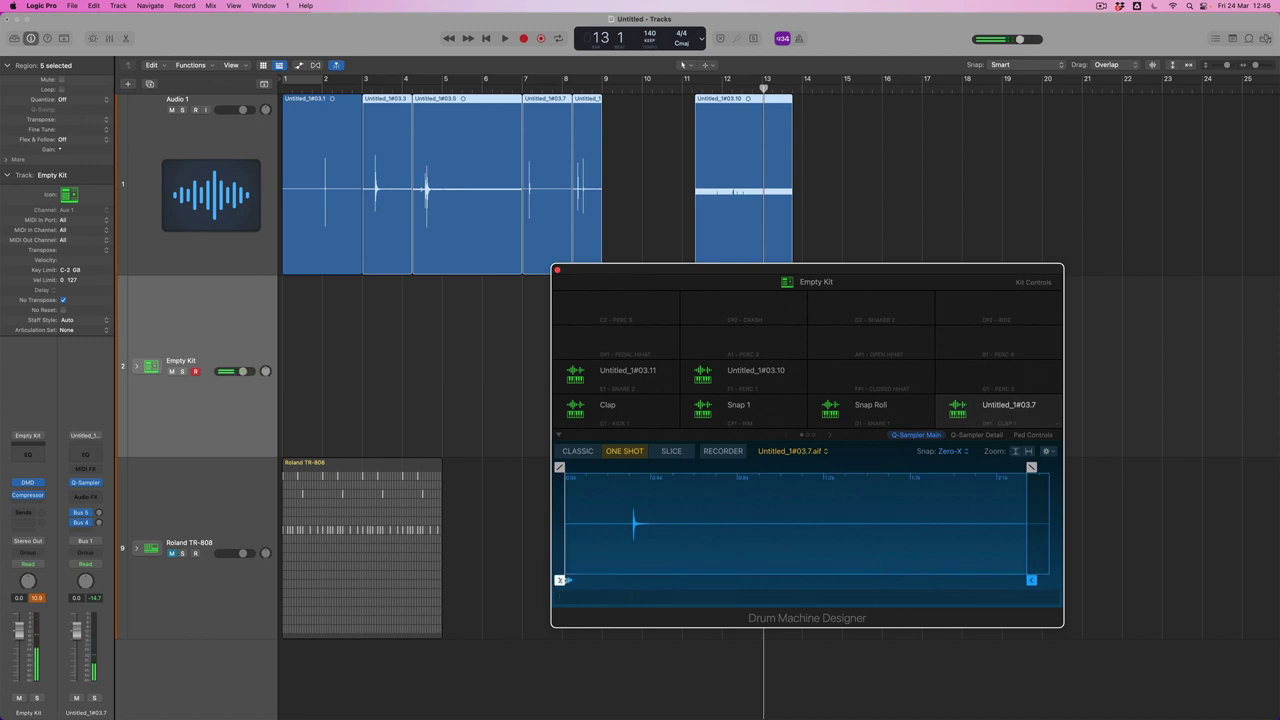
{"action": "left_click_drag", "start_coordinate": [559, 580], "coordinate": [632, 581]}
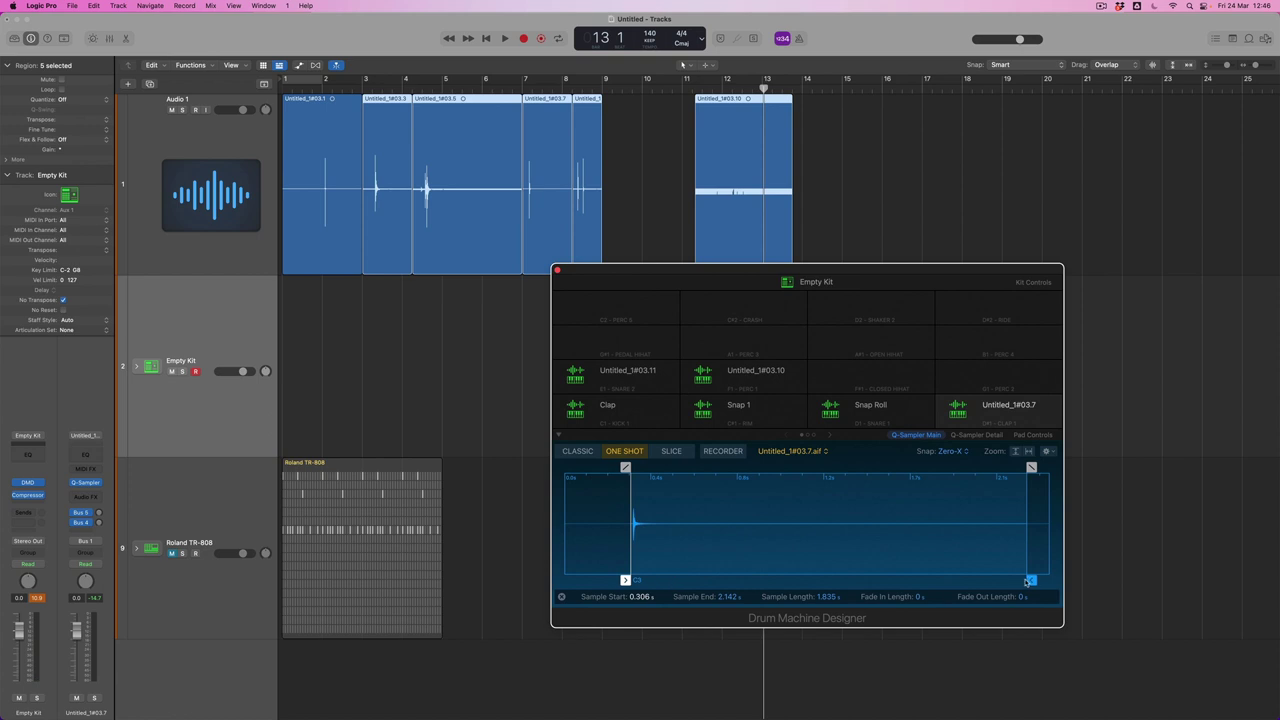
{"action": "left_click_drag", "start_coordinate": [1020, 572], "coordinate": [683, 572]}
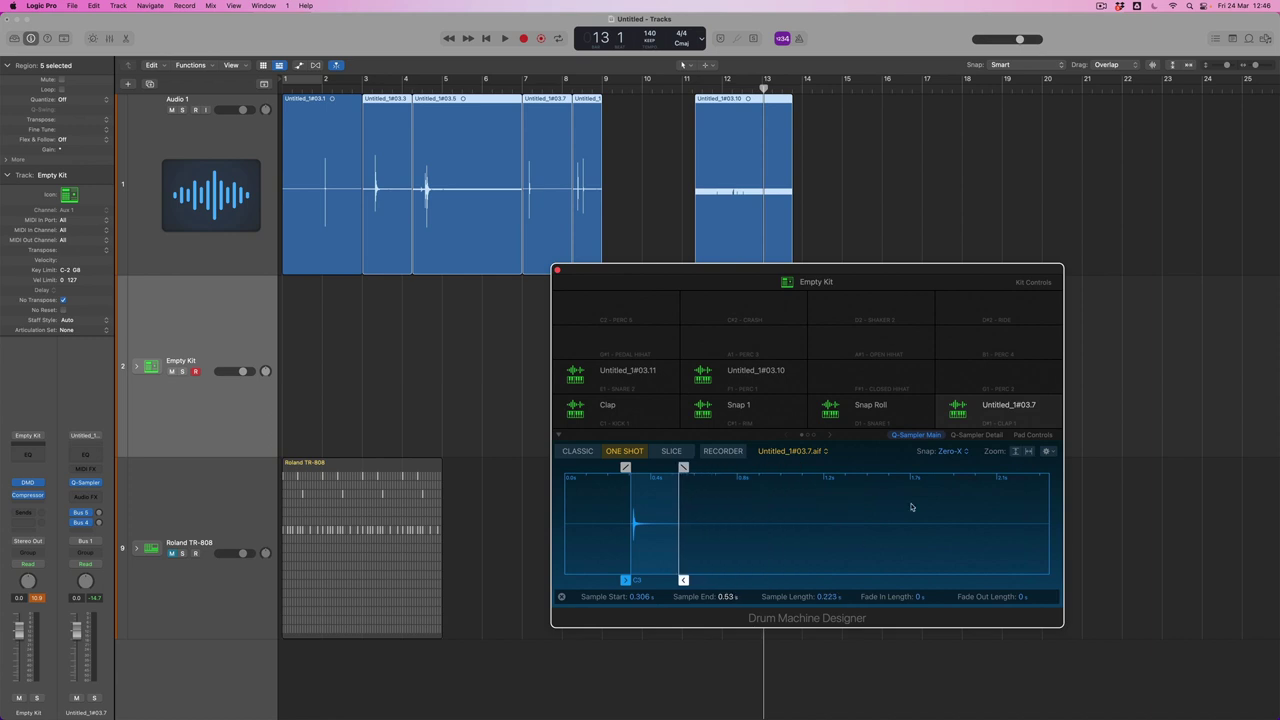
{"action": "double_click", "coordinate": [996, 406]}
{"action": "type", "text": "C"}
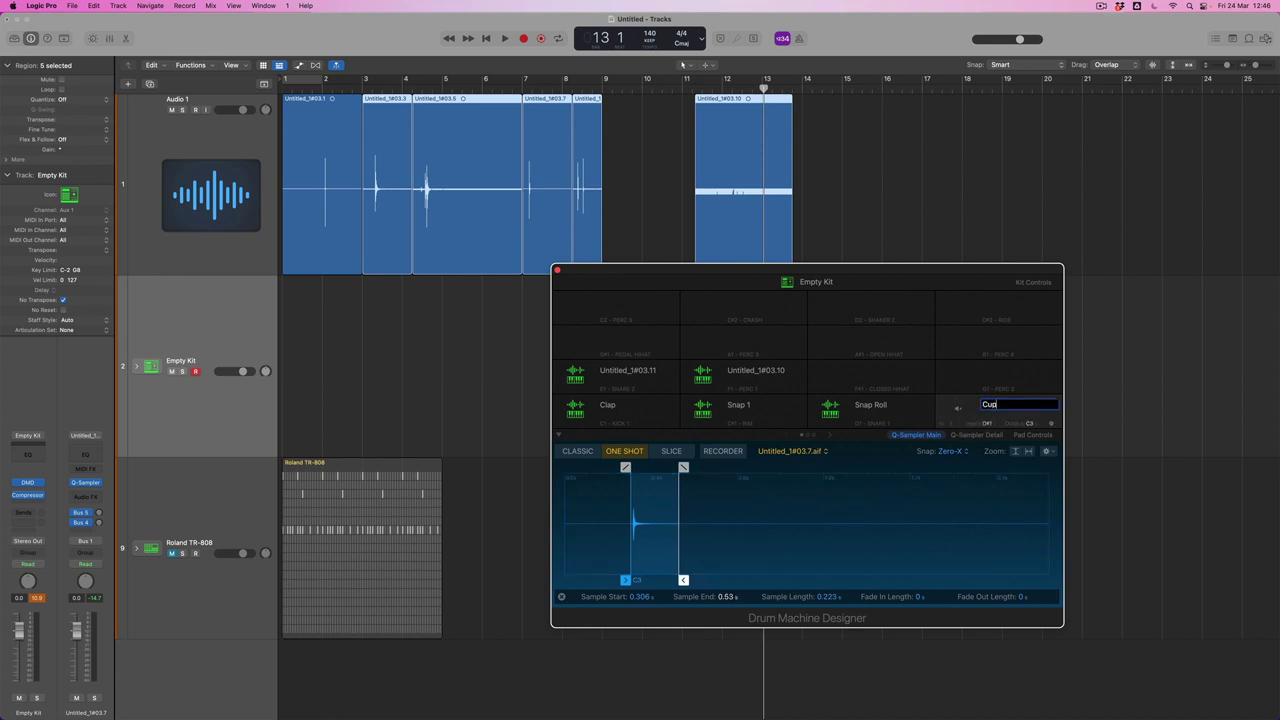
{"action": "type", "text": "up"}
{"action": "key", "text": "Return"}
{"action": "left_click", "coordinate": [957, 408]}
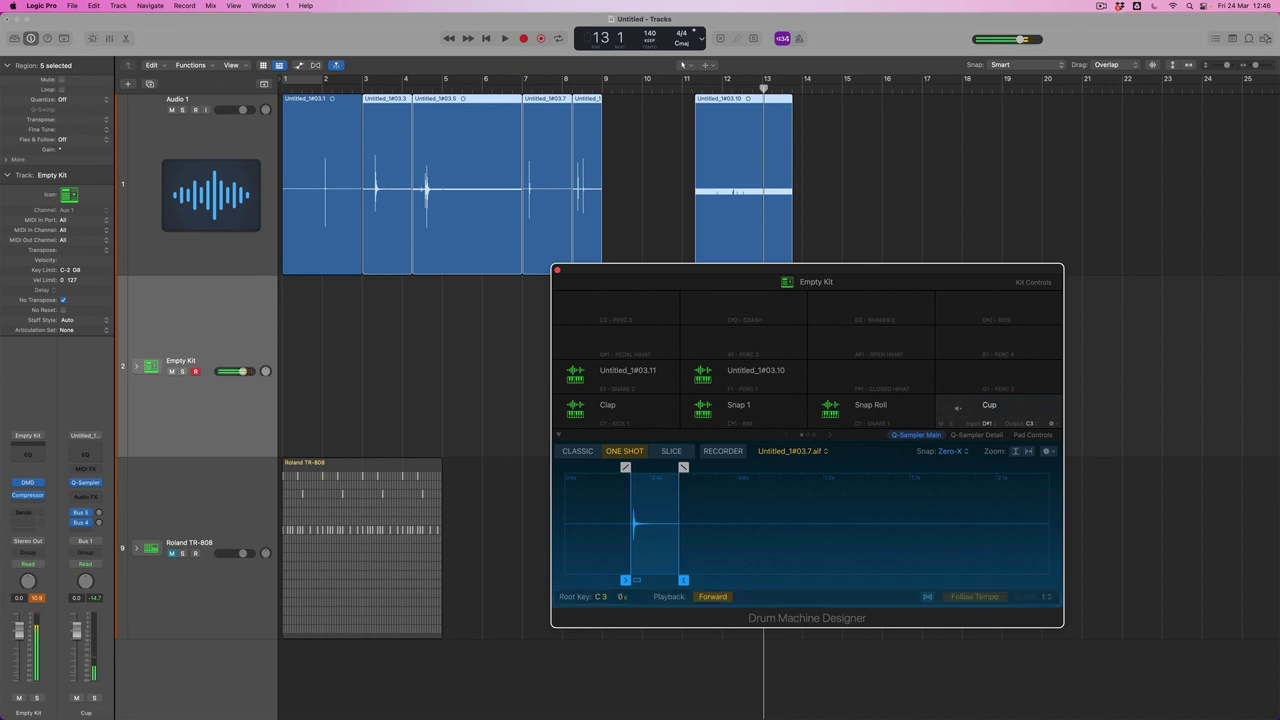
Trim the Untitled_1#03.11 pad to 0.238–0.552 s and rename it Cup x2
{"action": "left_click", "coordinate": [578, 375]}
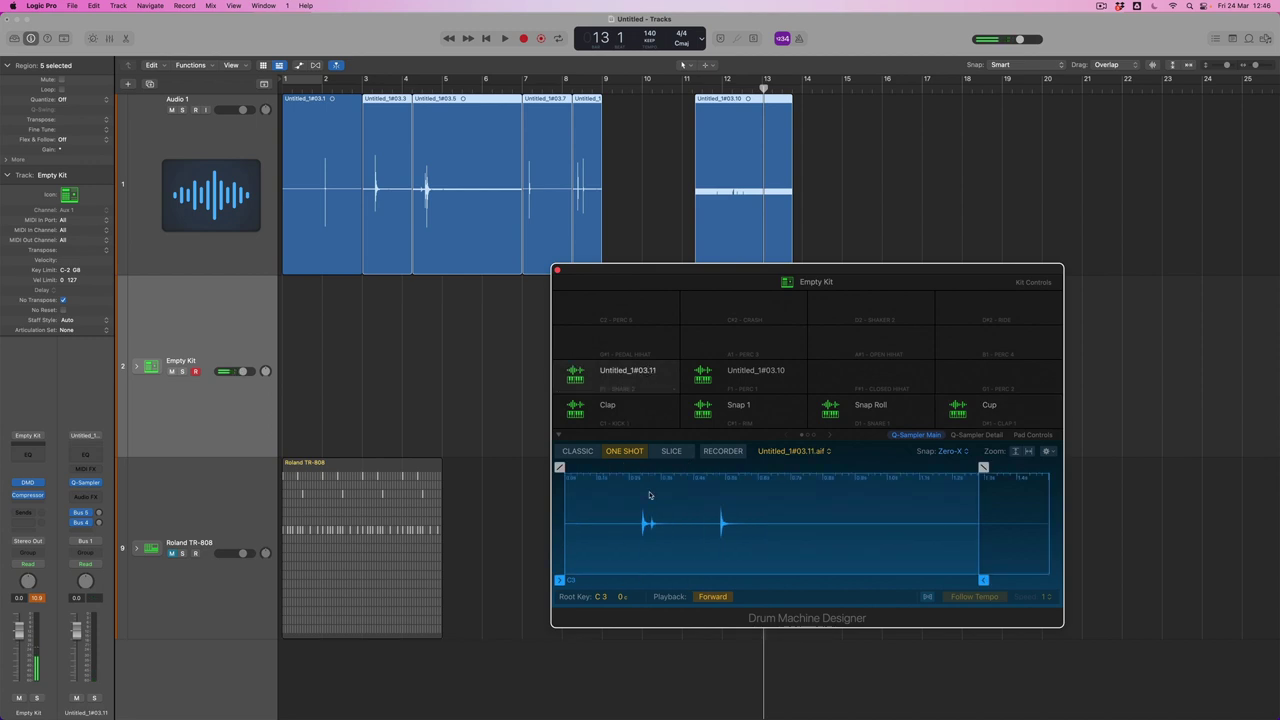
{"action": "left_click_drag", "start_coordinate": [560, 580], "coordinate": [642, 580]}
{"action": "left_click_drag", "start_coordinate": [983, 580], "coordinate": [748, 580]}
{"action": "double_click", "coordinate": [615, 370]}
{"action": "type", "text": "Cup x2"}
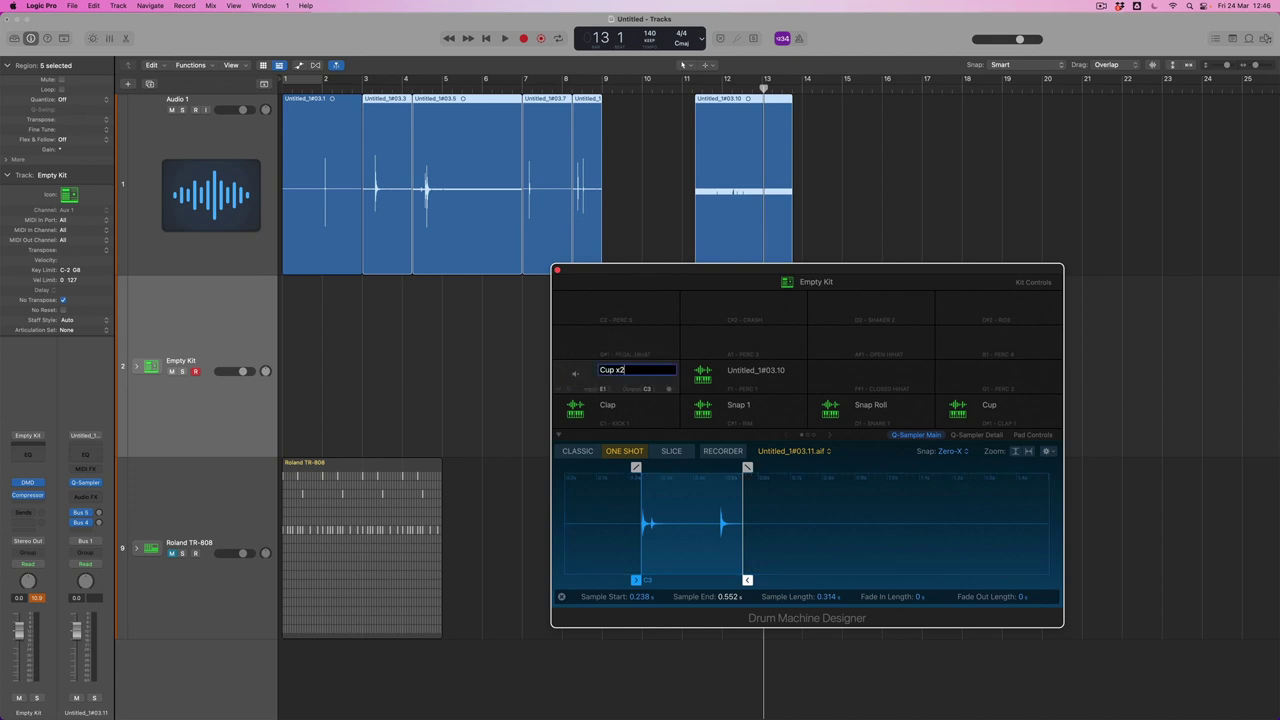
{"action": "key", "text": "Return"}
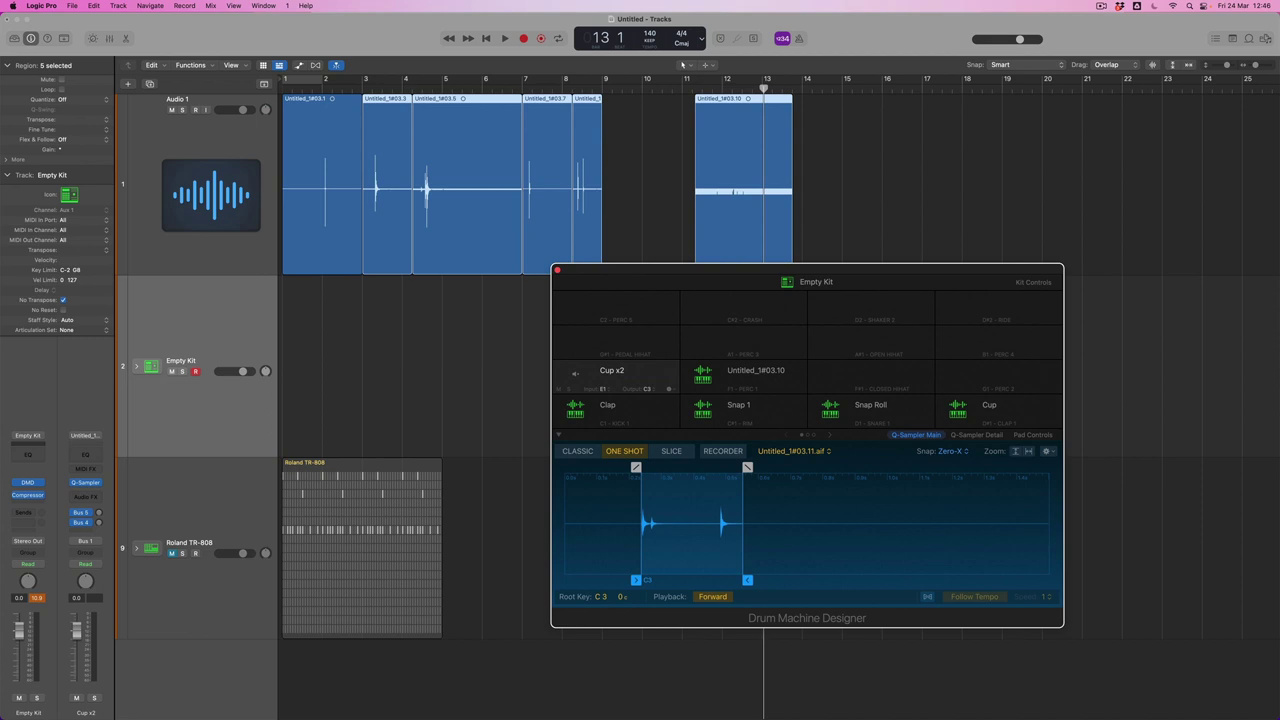
Start the Untitled_1#03.10 sample at 0.996 s, use Classic playback, and add a 0.847 s fade-out
{"action": "left_click", "coordinate": [743, 372]}
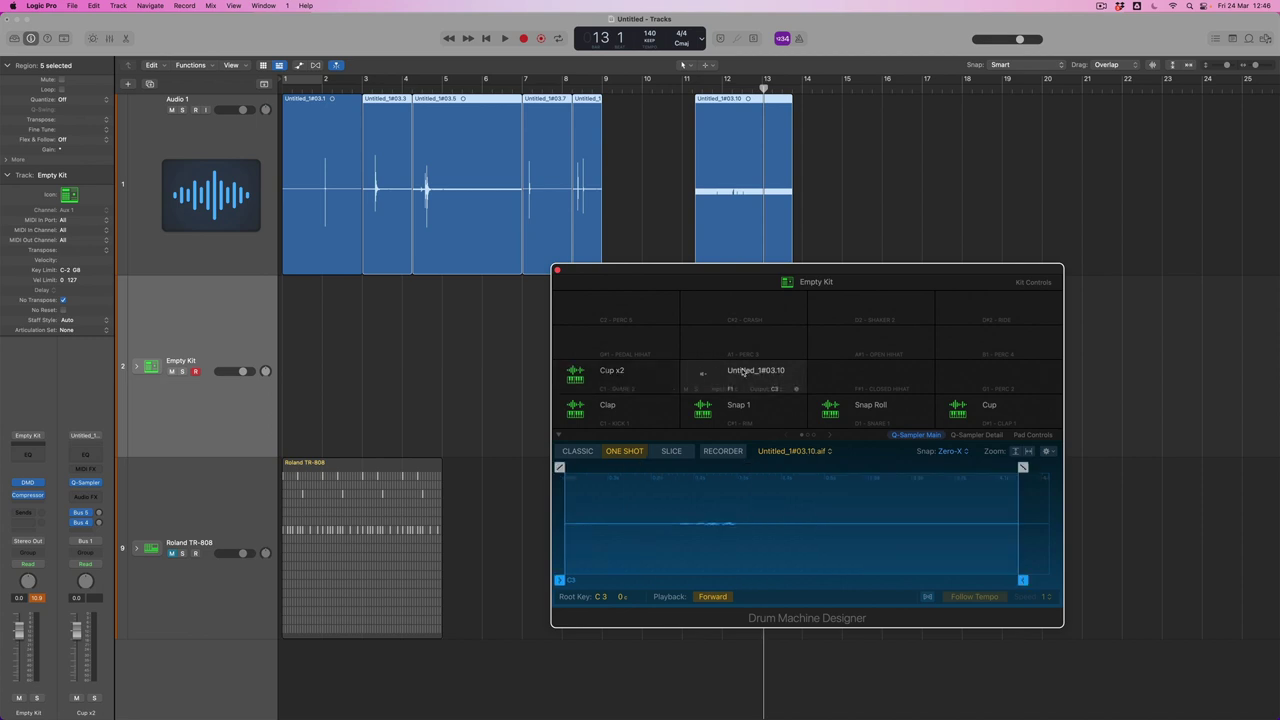
{"action": "left_click", "coordinate": [743, 372]}
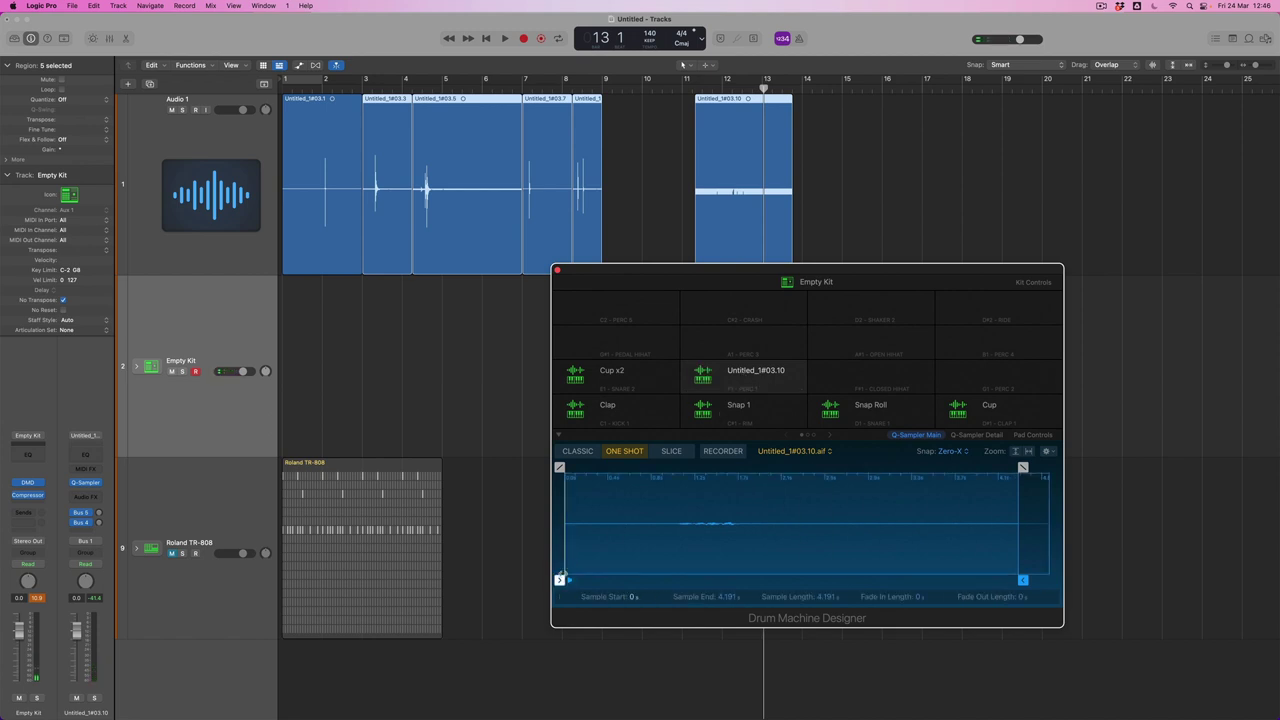
{"action": "left_click_drag", "start_coordinate": [560, 580], "coordinate": [668, 580]}
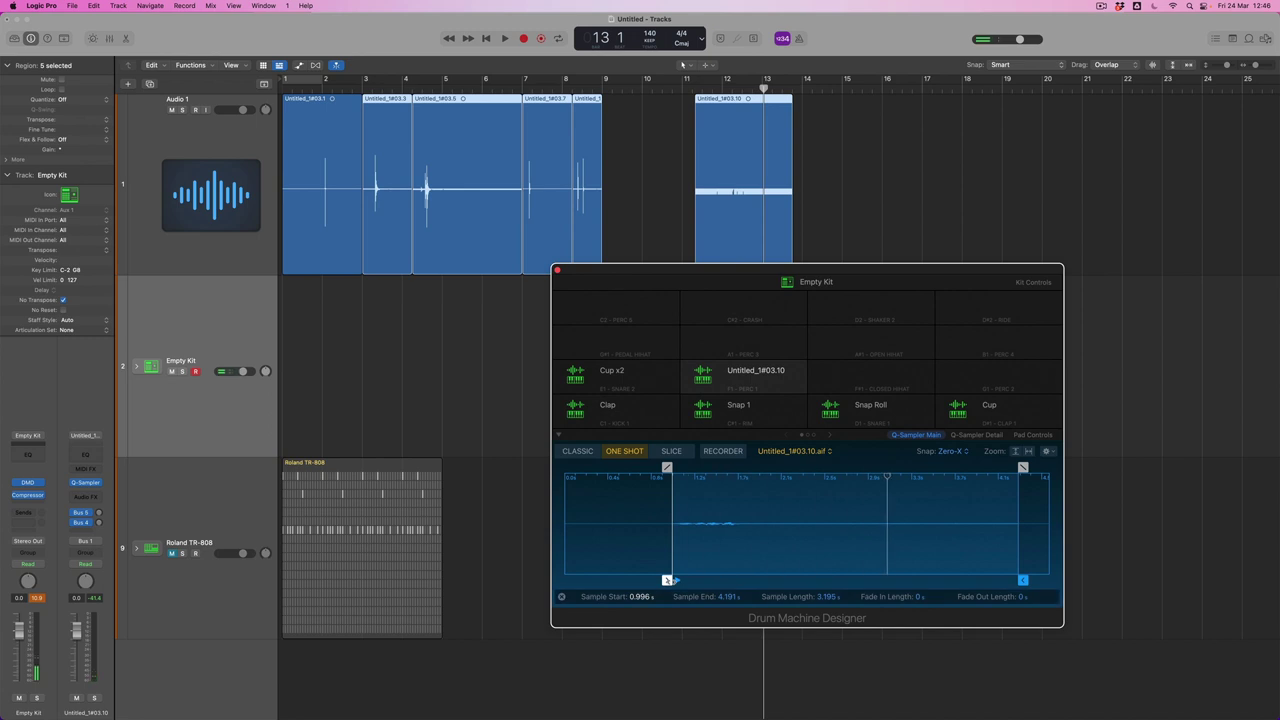
{"action": "left_click", "coordinate": [986, 436]}
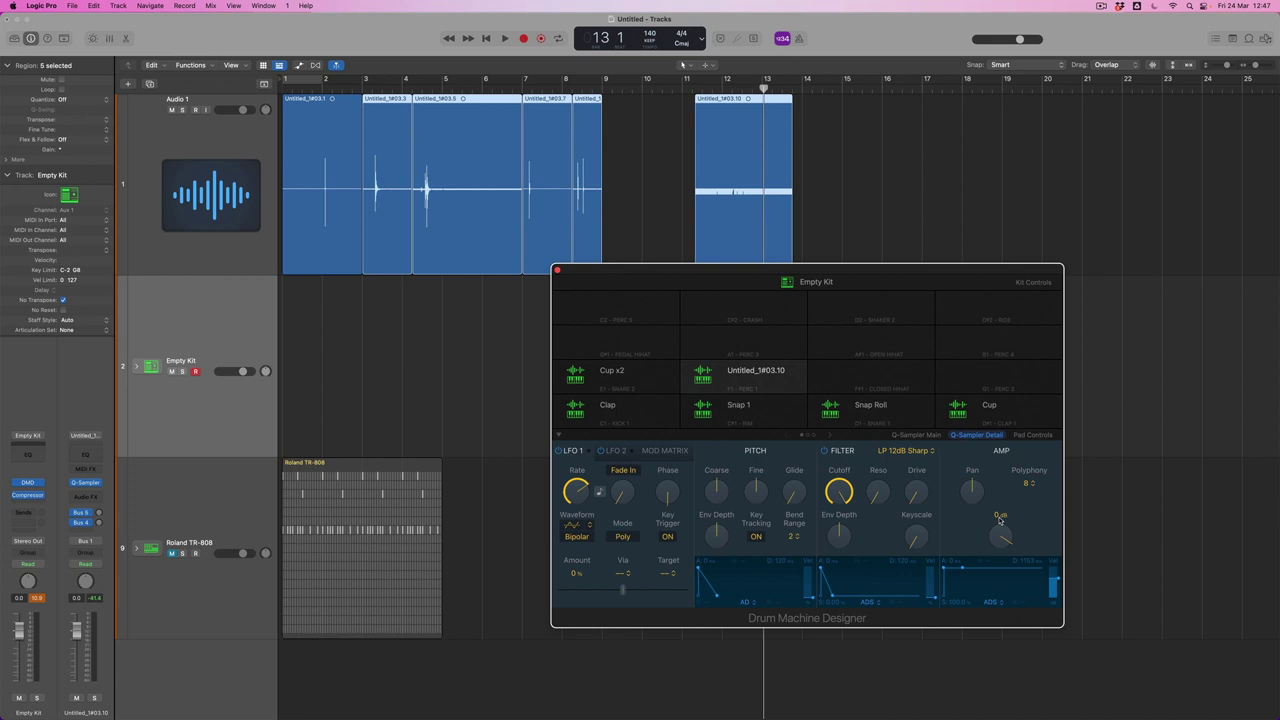
{"action": "left_click", "coordinate": [916, 435]}
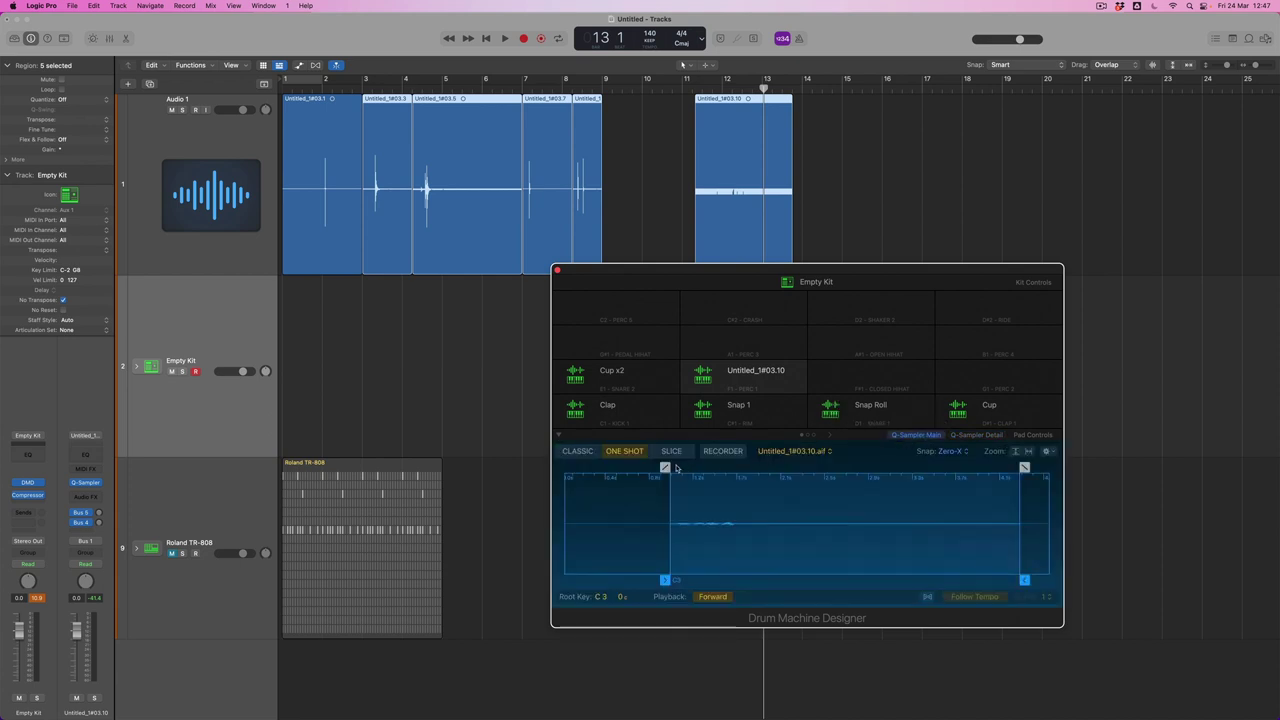
{"action": "left_click", "coordinate": [578, 451]}
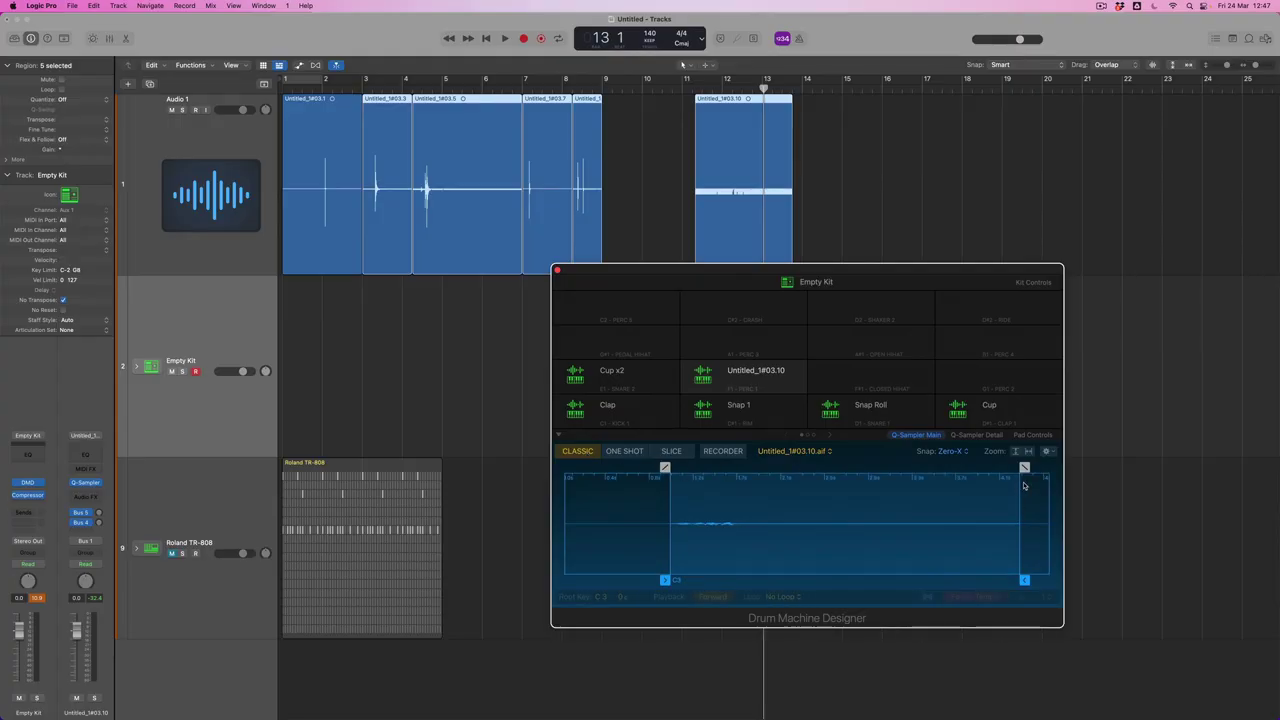
{"action": "left_click_drag", "start_coordinate": [1024, 467], "coordinate": [936, 469]}
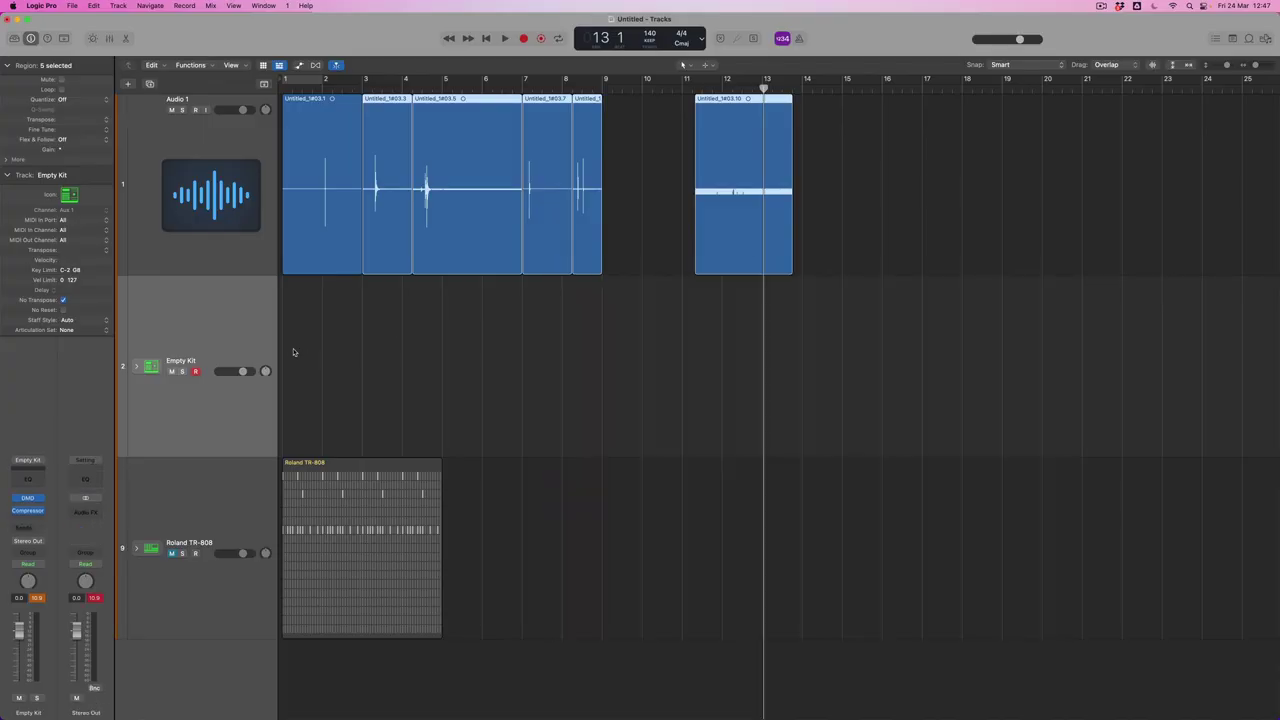
Close Drum Machine Designer, create a pattern region on the Empty Kit track, and loop bar 1
{"action": "left_click", "coordinate": [335, 341]}
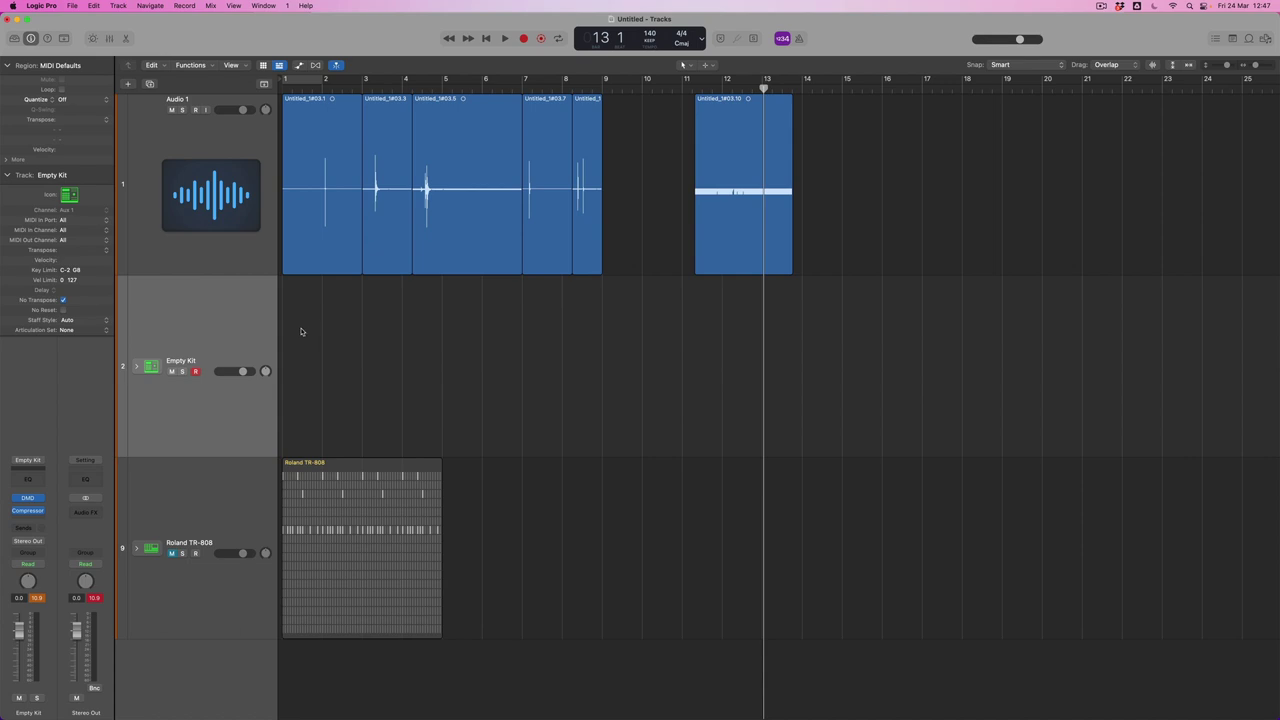
{"action": "right_click", "coordinate": [301, 331]}
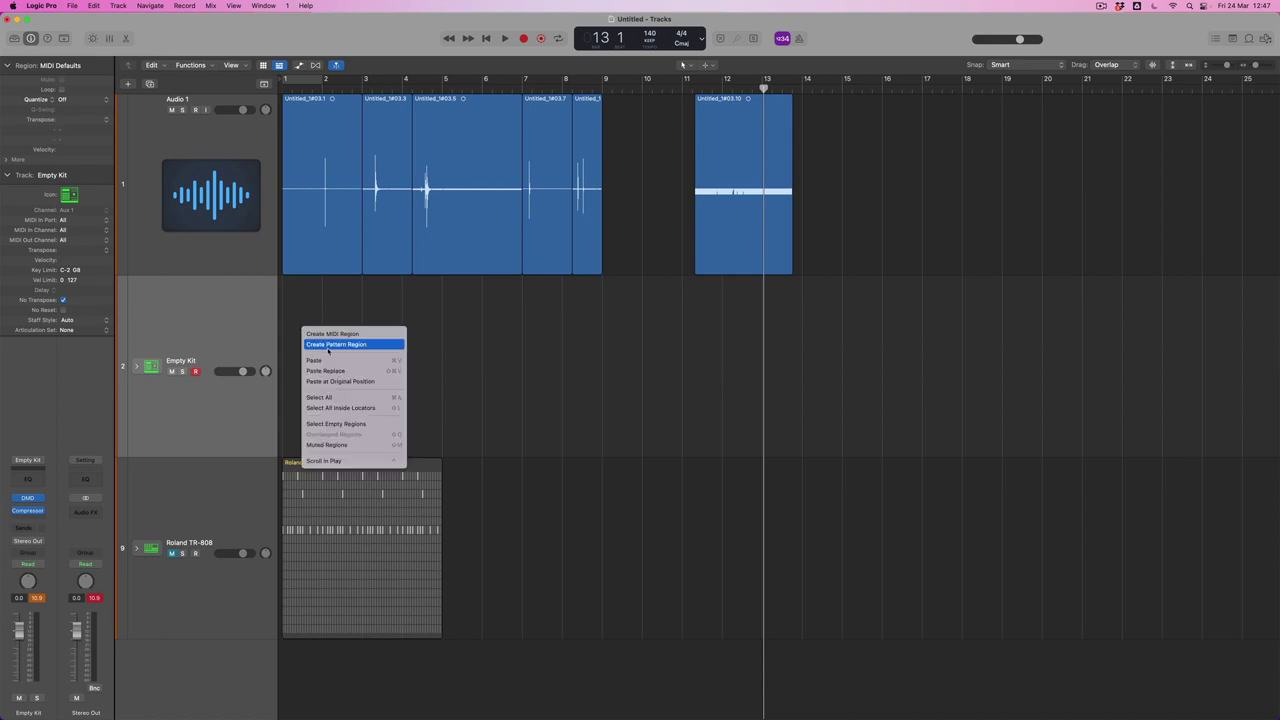
{"action": "left_click", "coordinate": [328, 345]}
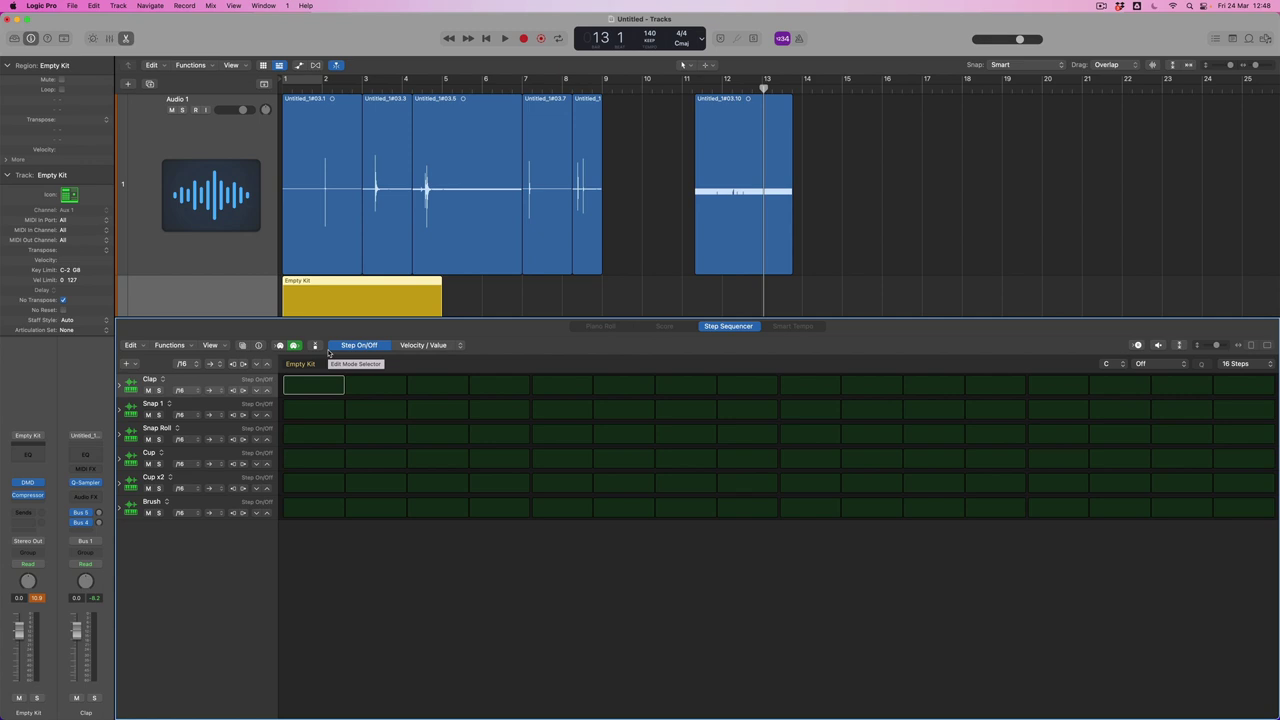
{"action": "left_click", "coordinate": [307, 84]}
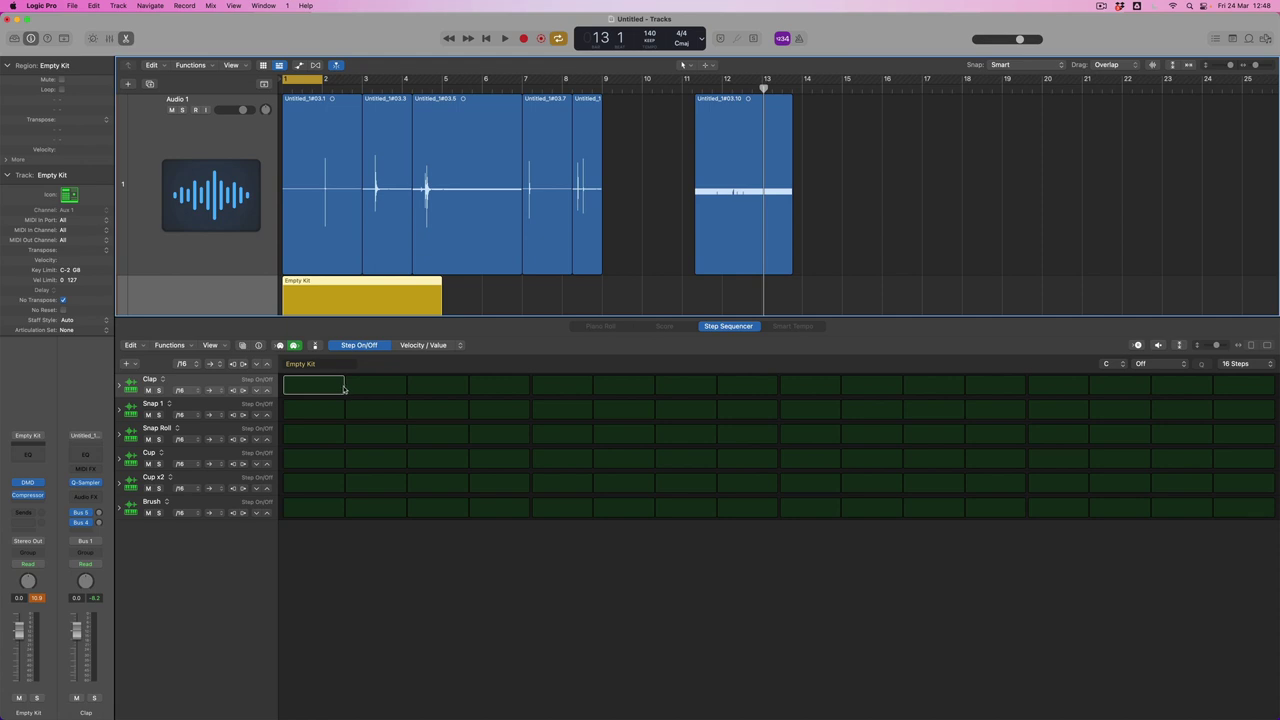
Turn on Clap steps 5 and 13, Snap 1 step 4, and Snap Roll step 11
{"action": "left_click", "coordinate": [552, 389]}
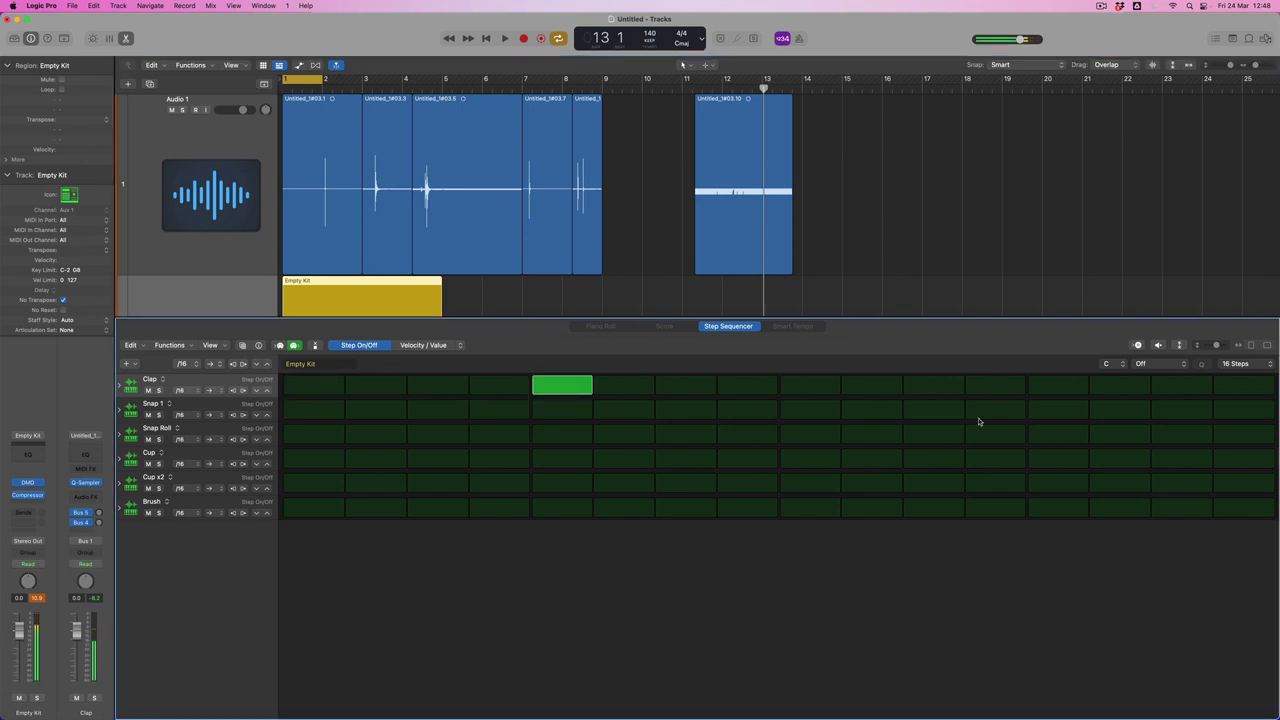
{"action": "left_click", "coordinate": [1046, 388]}
{"action": "left_click", "coordinate": [500, 412]}
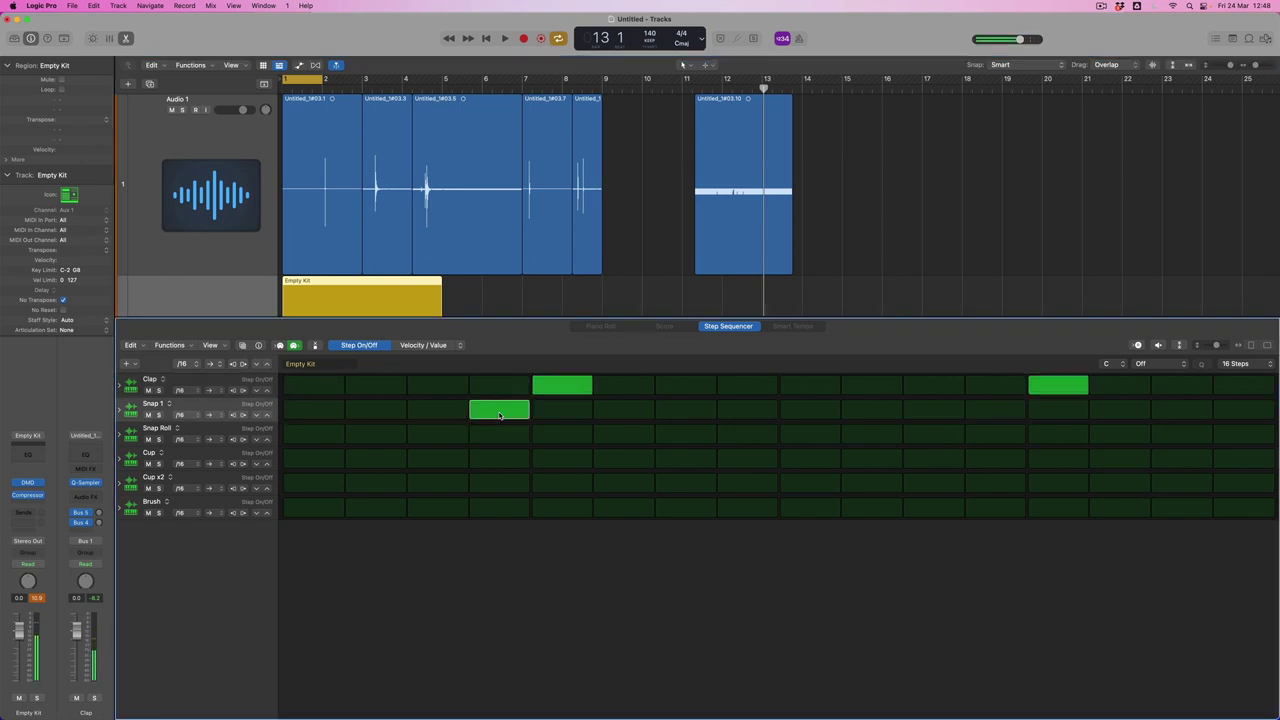
{"action": "left_click", "coordinate": [945, 437]}
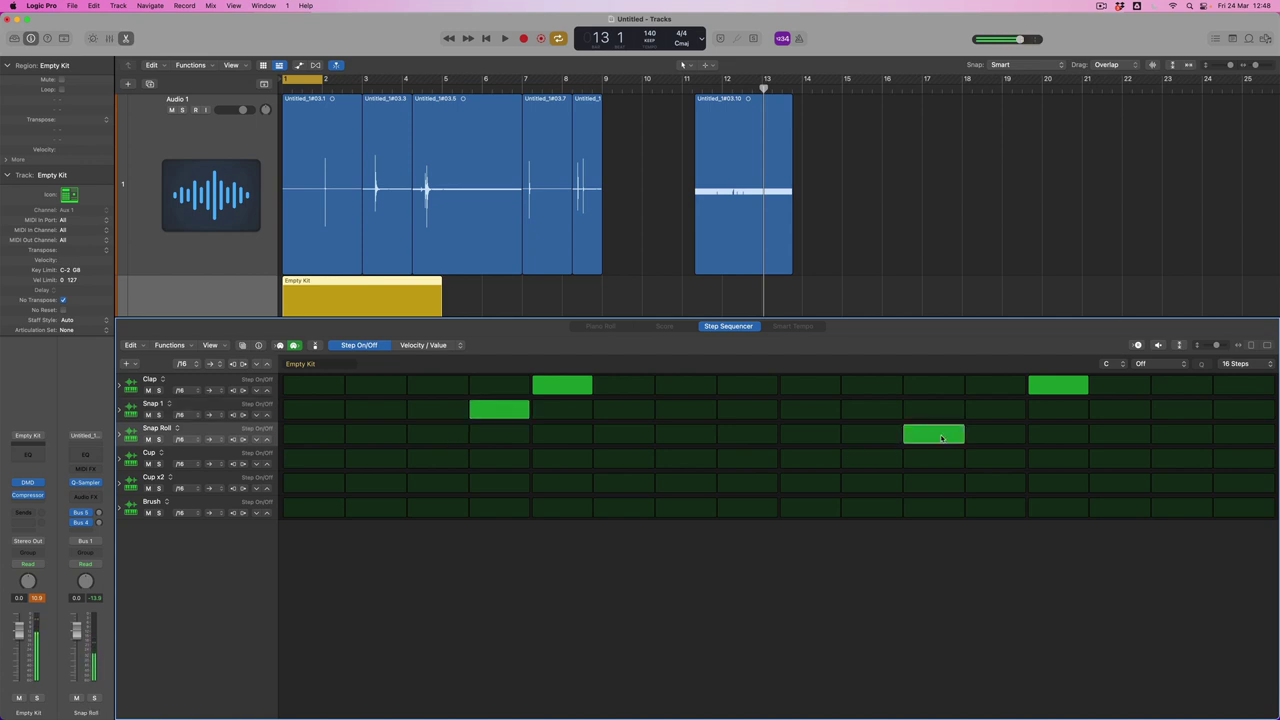
Turn on Cup steps 1, 6, 10 and 15 and Brush step 1
{"action": "left_click", "coordinate": [324, 465]}
{"action": "left_click", "coordinate": [628, 462]}
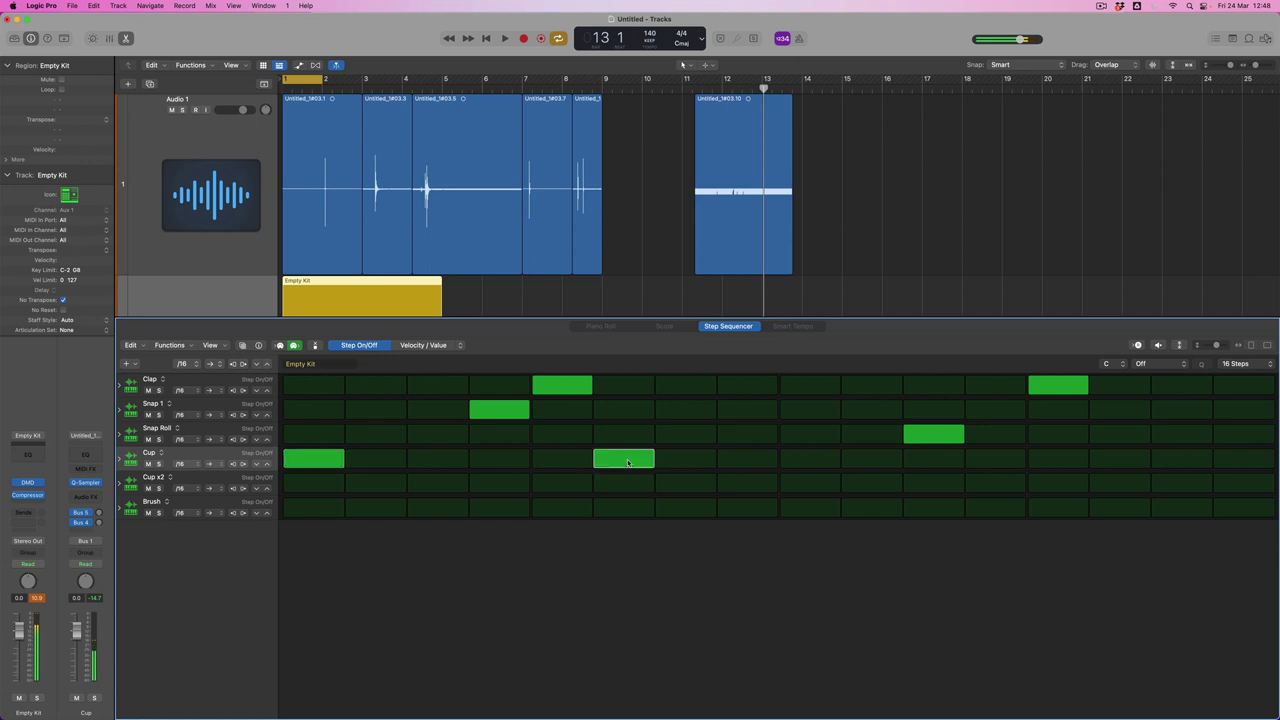
{"action": "left_click", "coordinate": [860, 459]}
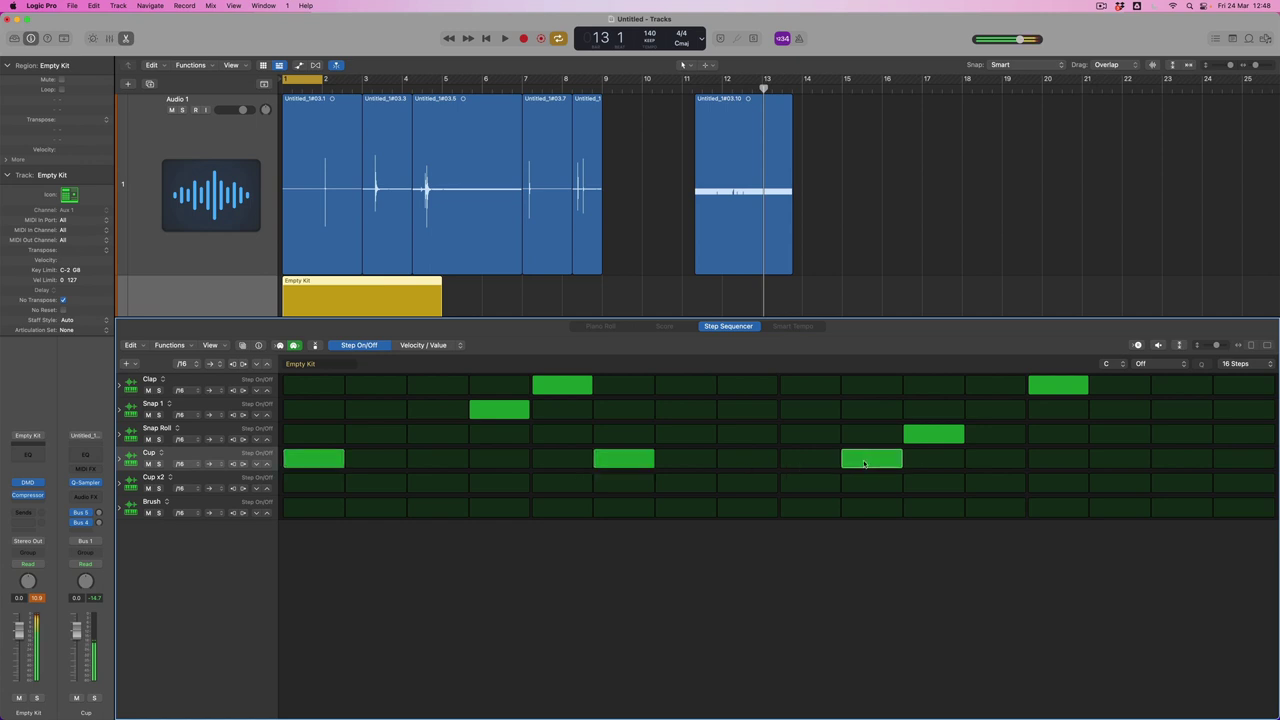
{"action": "left_click", "coordinate": [1178, 456]}
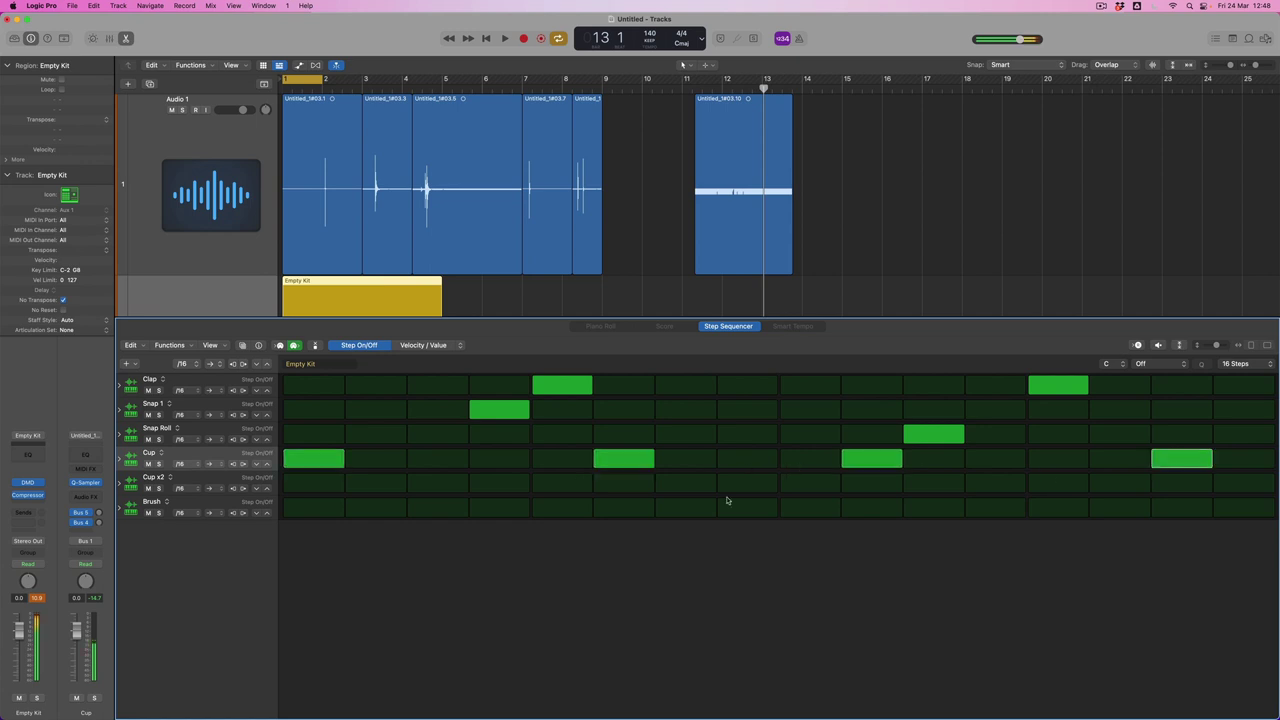
{"action": "left_click", "coordinate": [431, 486]}
{"action": "left_click", "coordinate": [431, 487]}
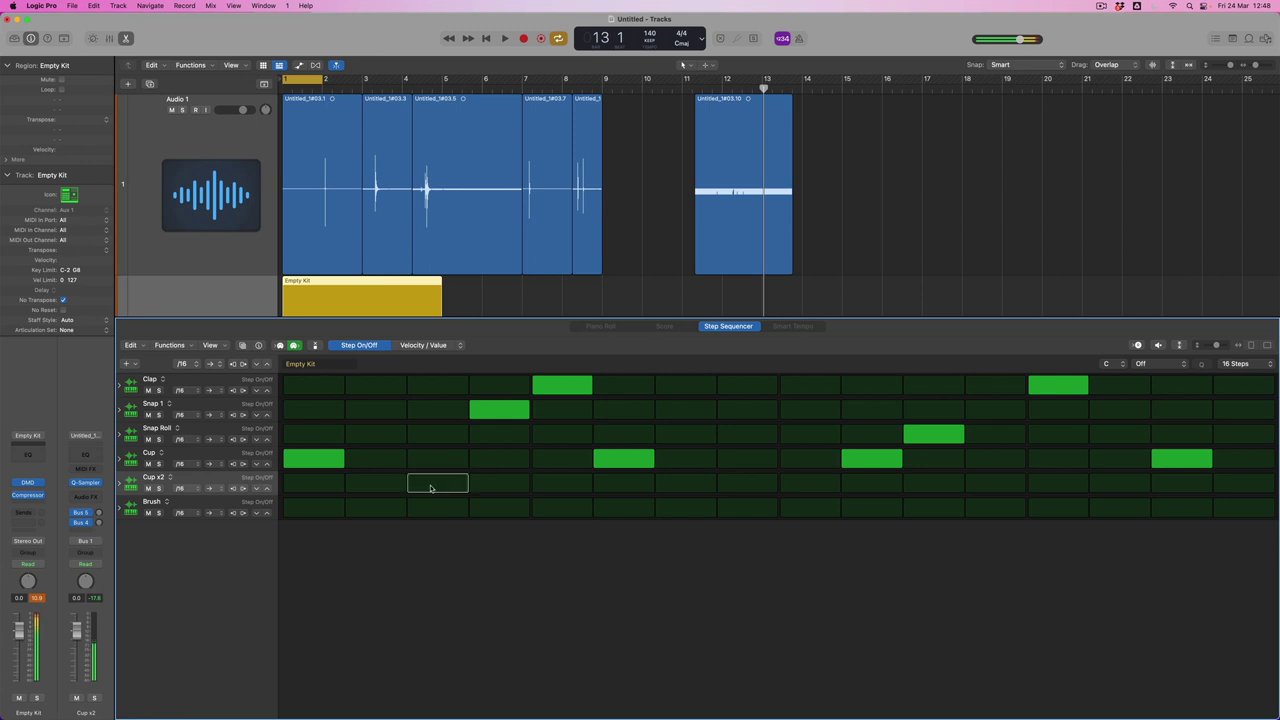
{"action": "left_click", "coordinate": [1064, 389]}
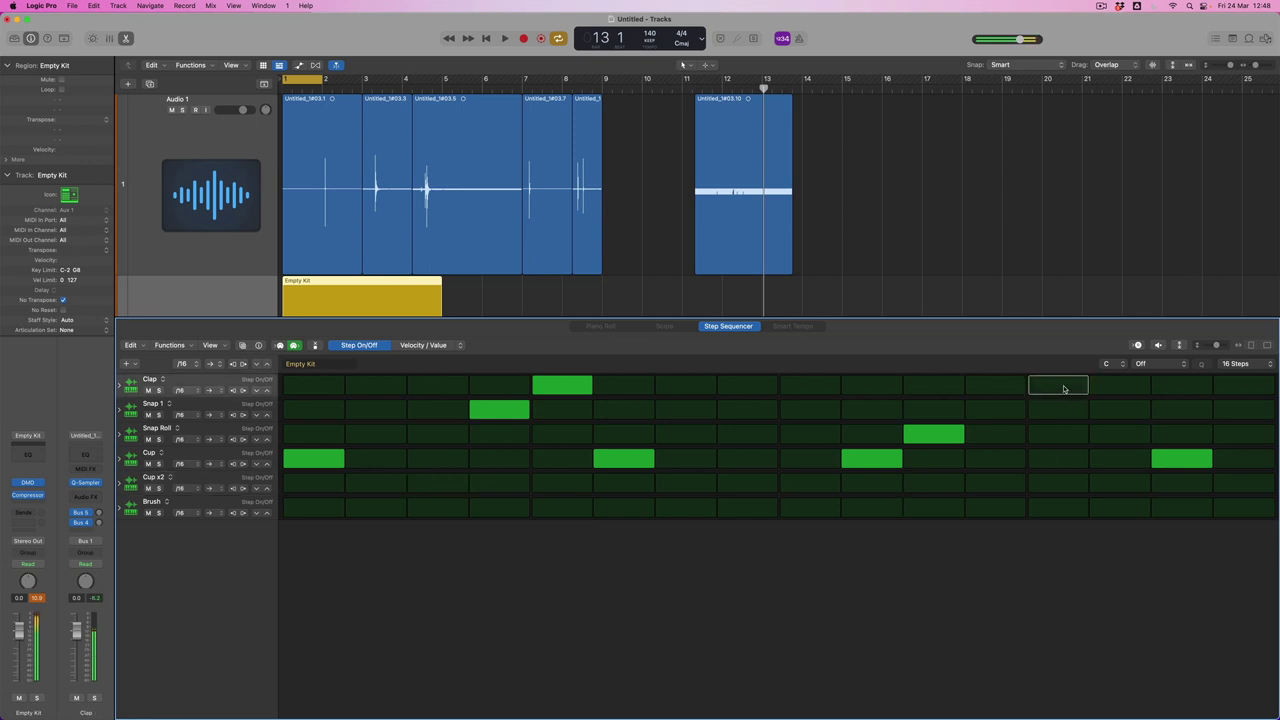
{"action": "left_click", "coordinate": [1064, 389]}
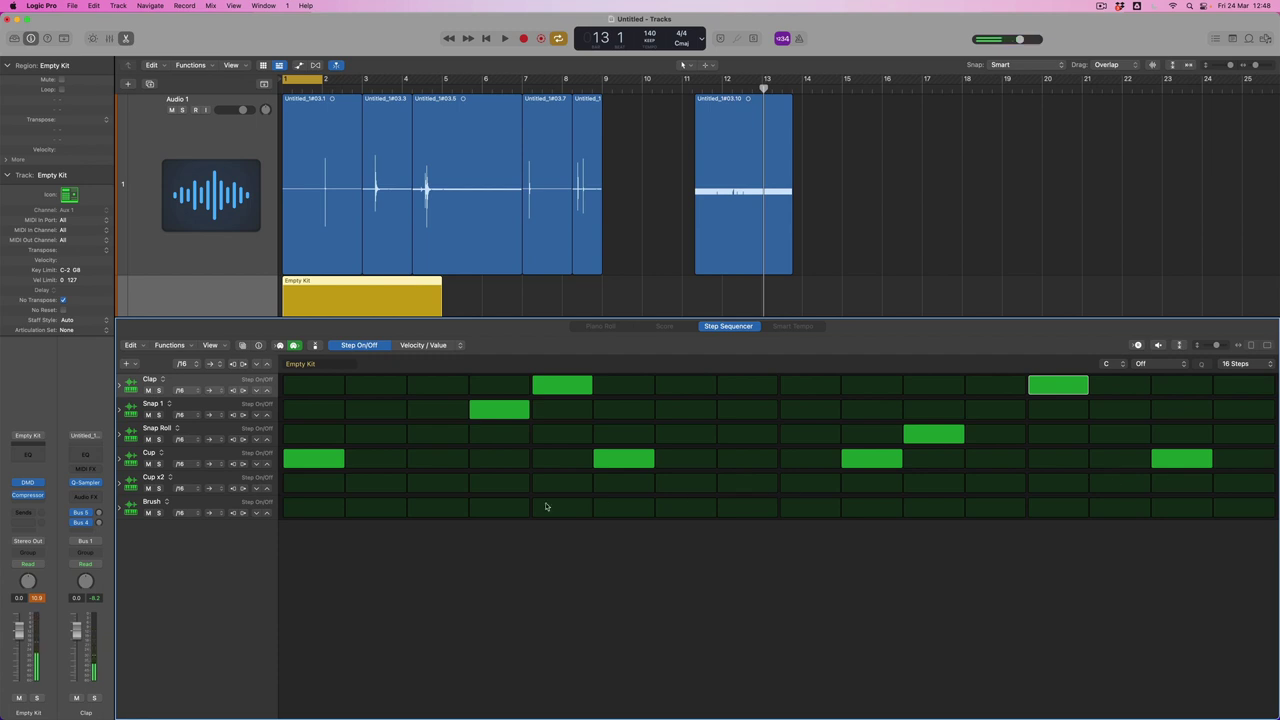
{"action": "left_click", "coordinate": [317, 512]}
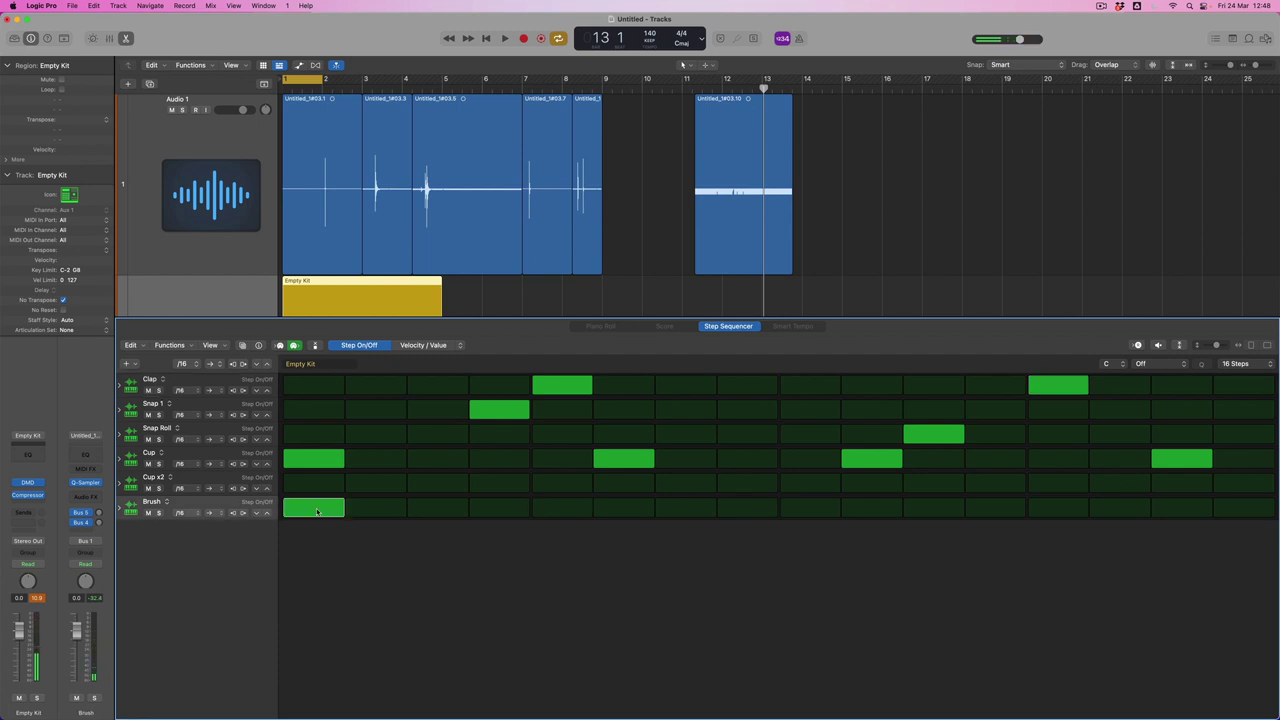
{"action": "left_click", "coordinate": [314, 511]}
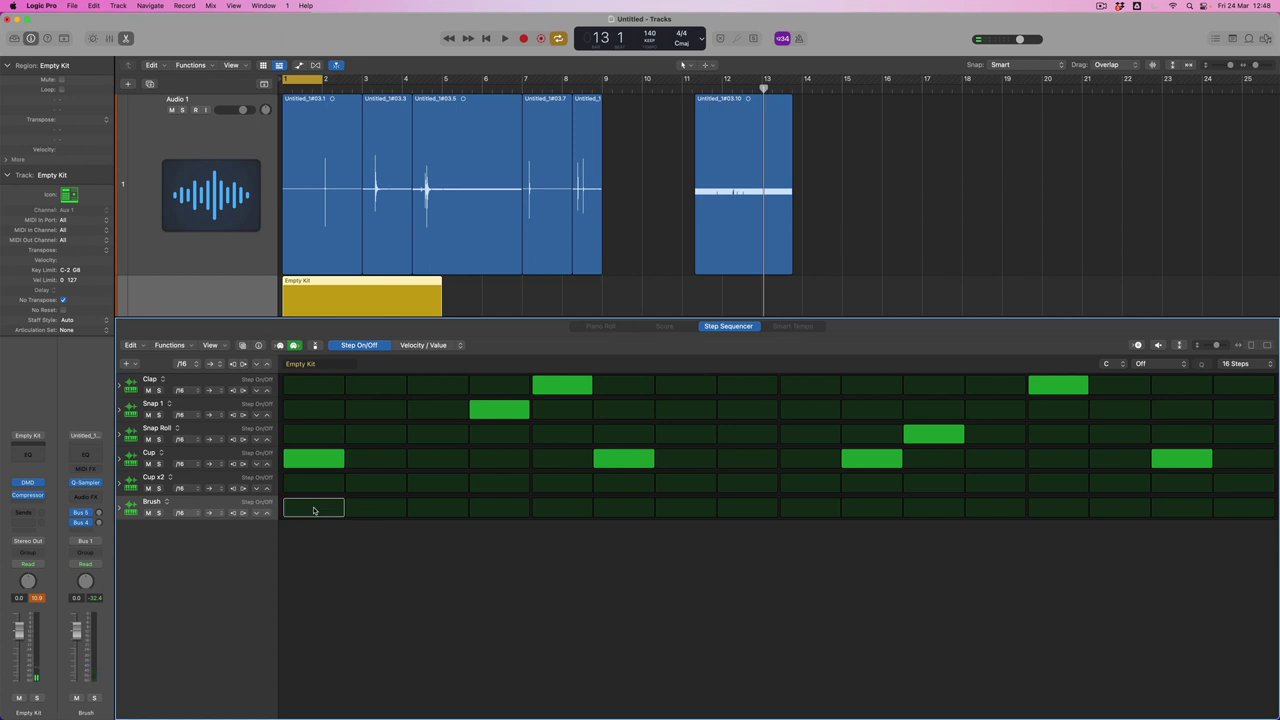
{"action": "left_click", "coordinate": [313, 510]}
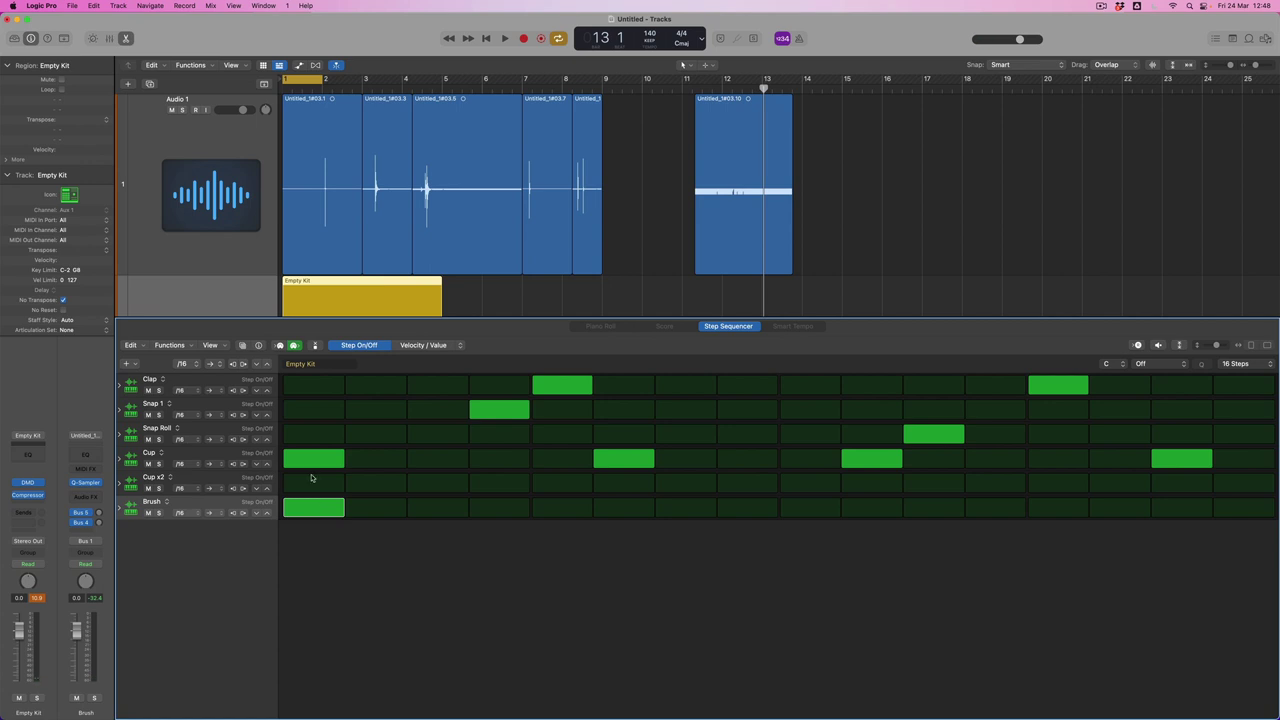
Switch the Brush pad's sample to One Shot playback and play the pattern
{"action": "left_click", "coordinate": [29, 483]}
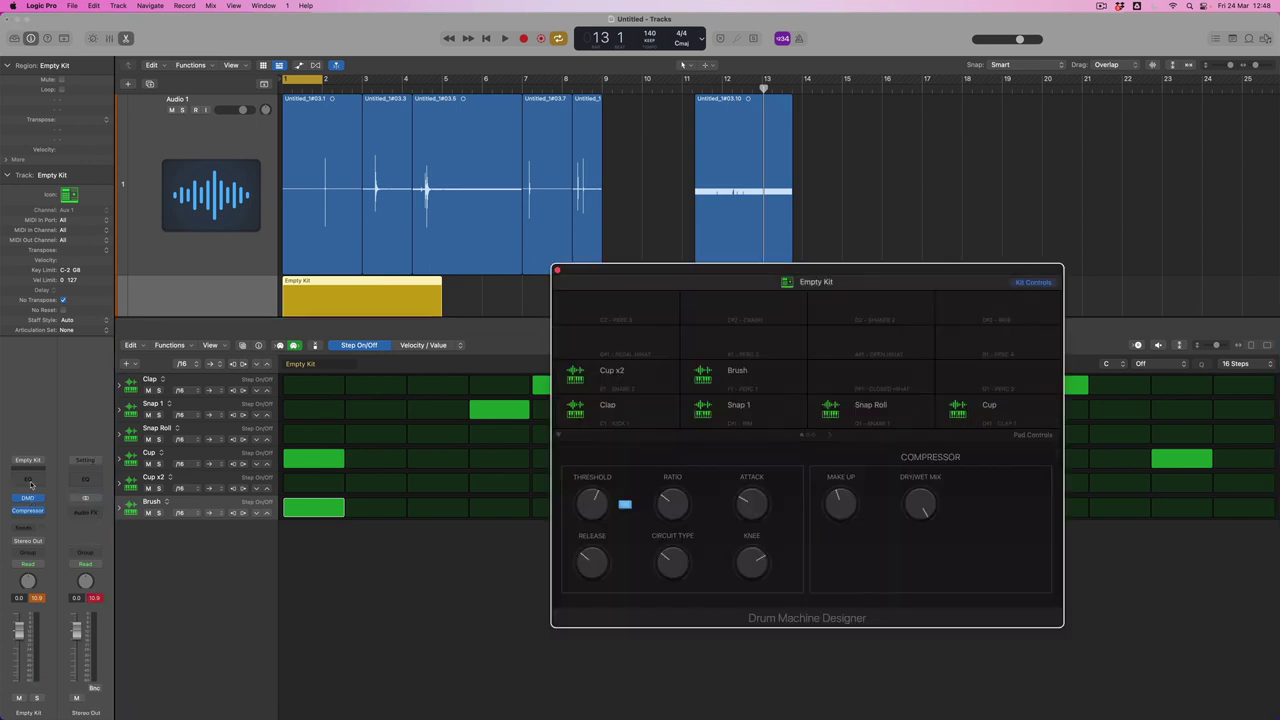
{"action": "left_click", "coordinate": [746, 373]}
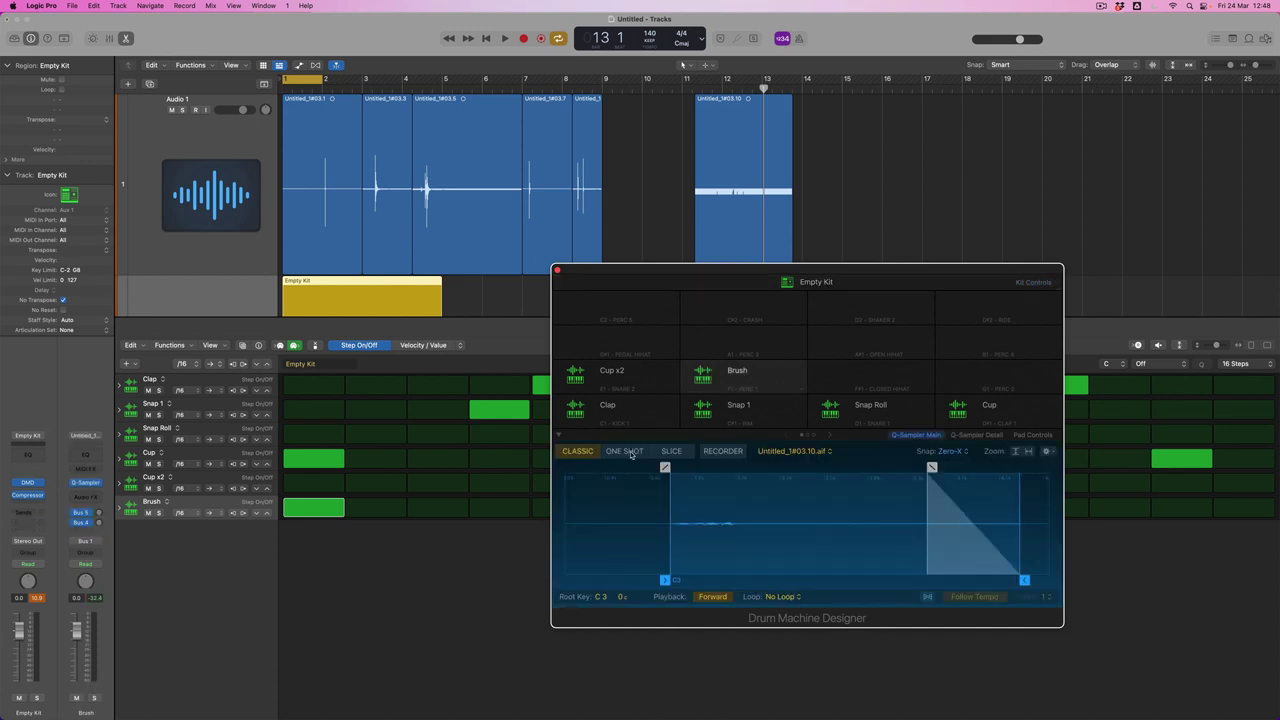
{"action": "left_click", "coordinate": [625, 451]}
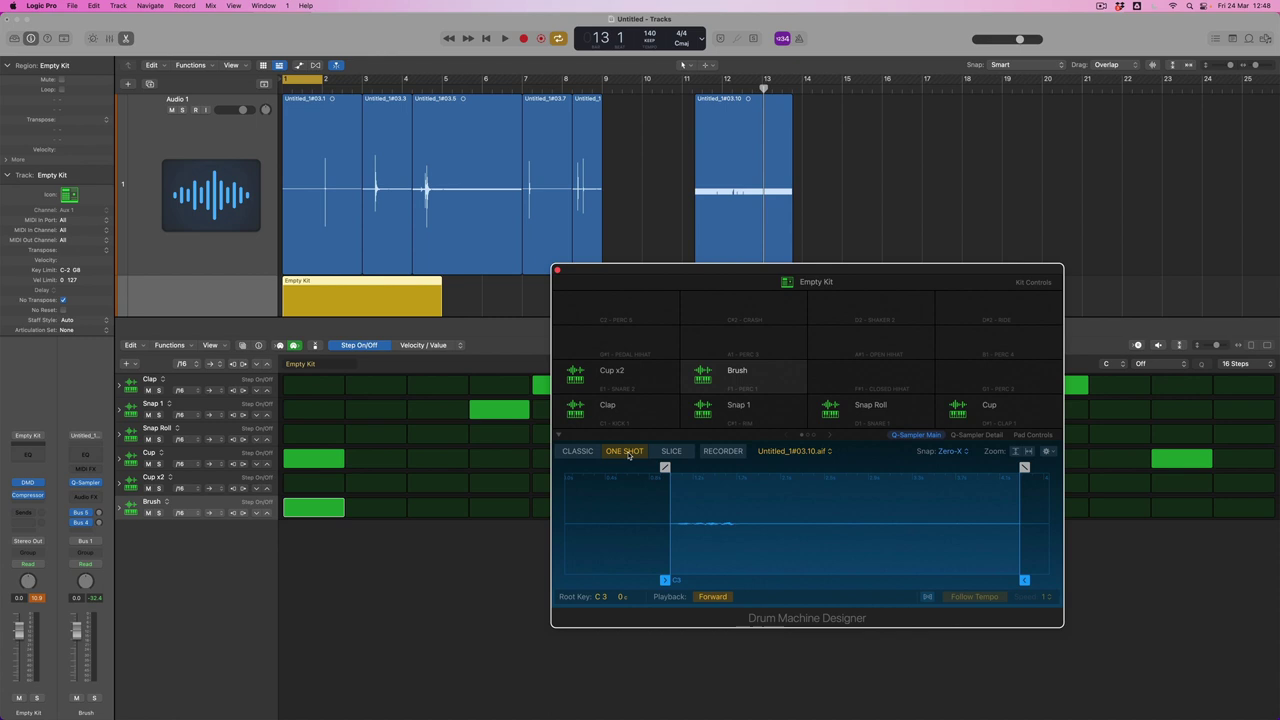
{"action": "key", "text": "space"}
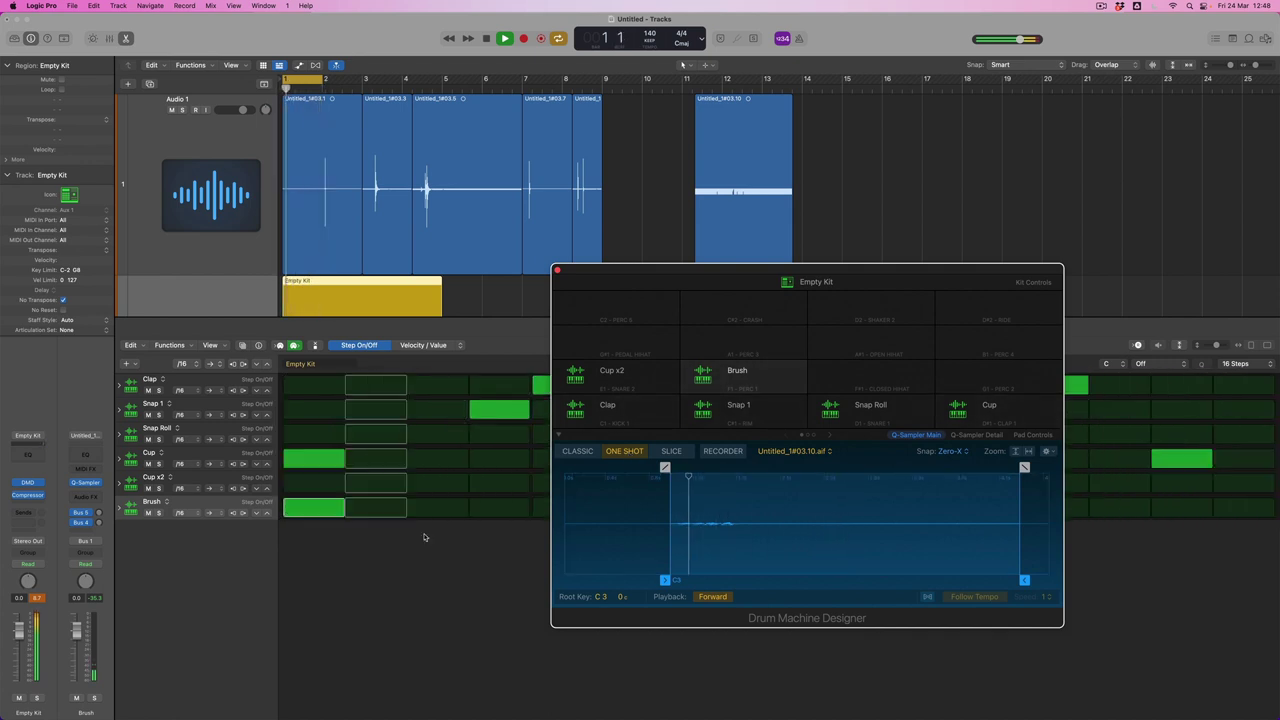
Open the Empty Kit's Compressor, listen to the kit playing through it, then close it
{"action": "key", "text": "space"}
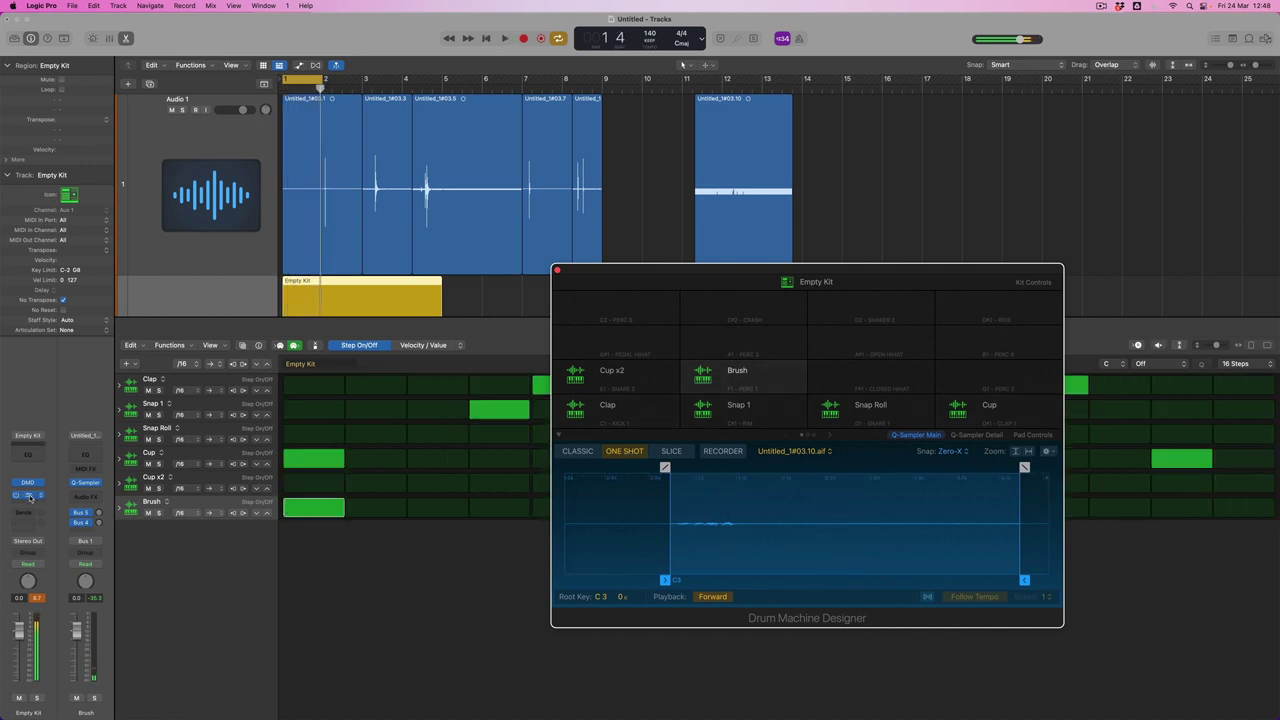
{"action": "left_click", "coordinate": [29, 496]}
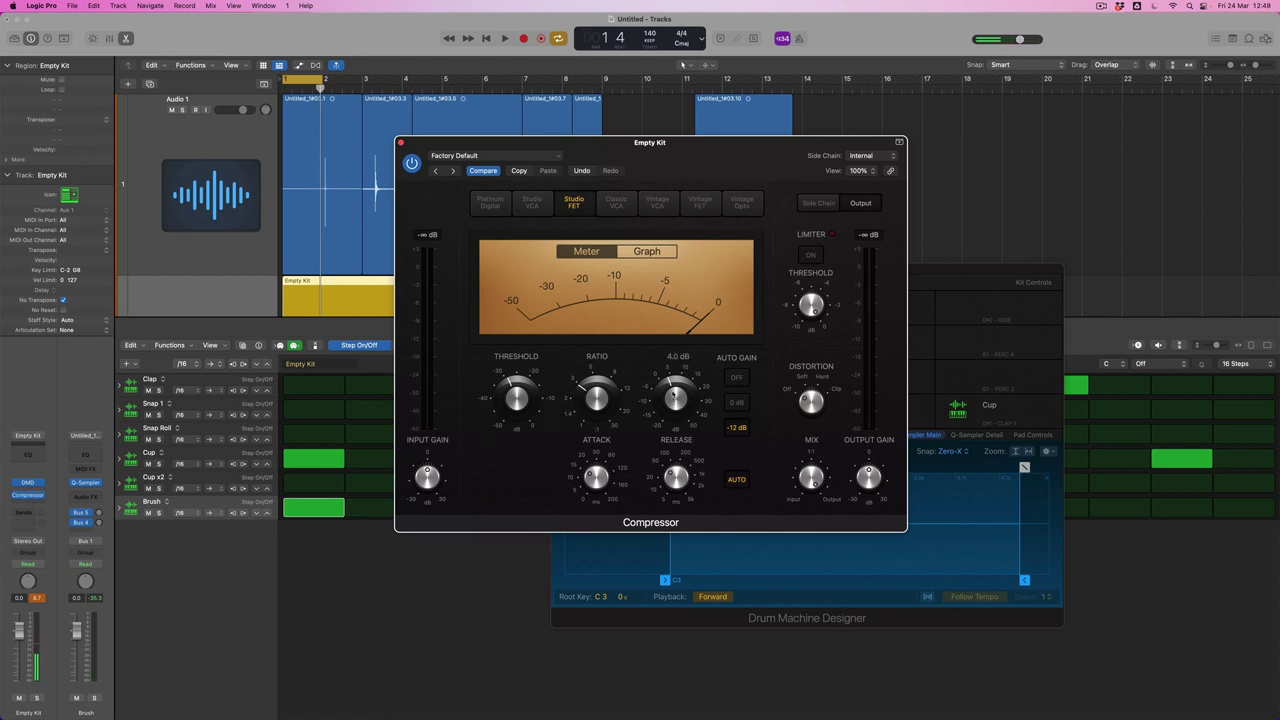
{"action": "key", "text": "space"}
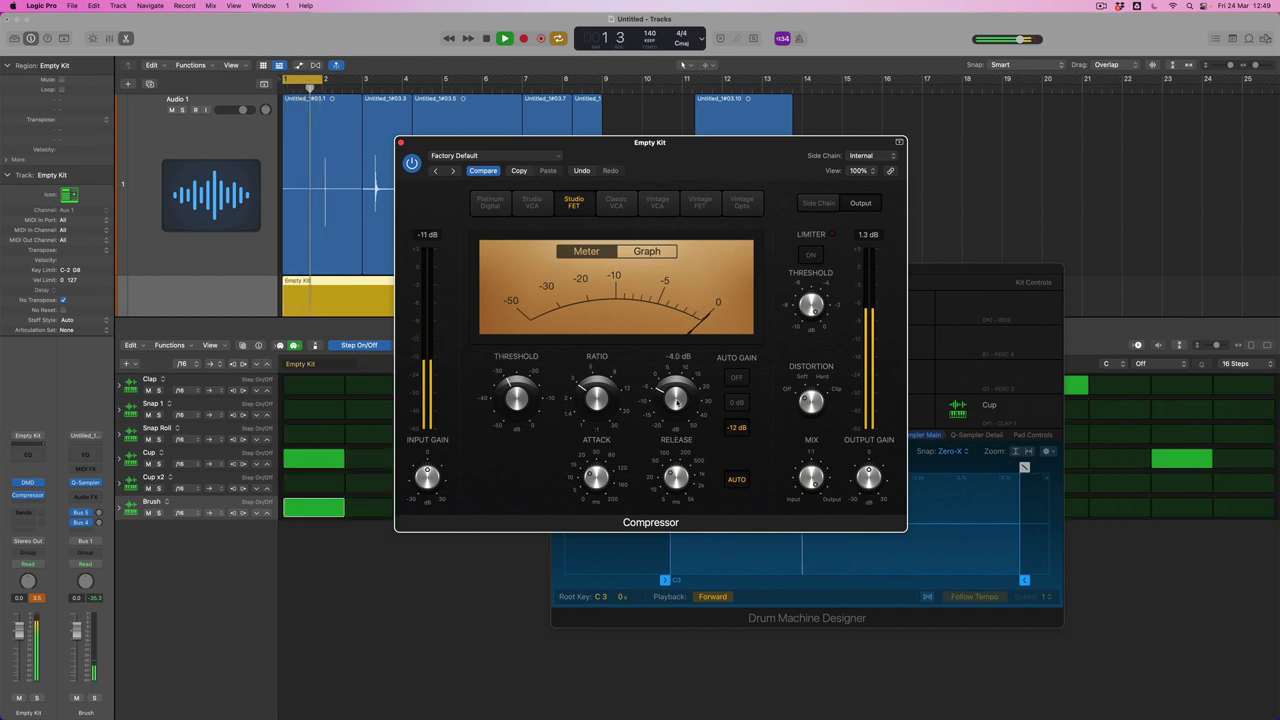
{"action": "left_click", "coordinate": [400, 142]}
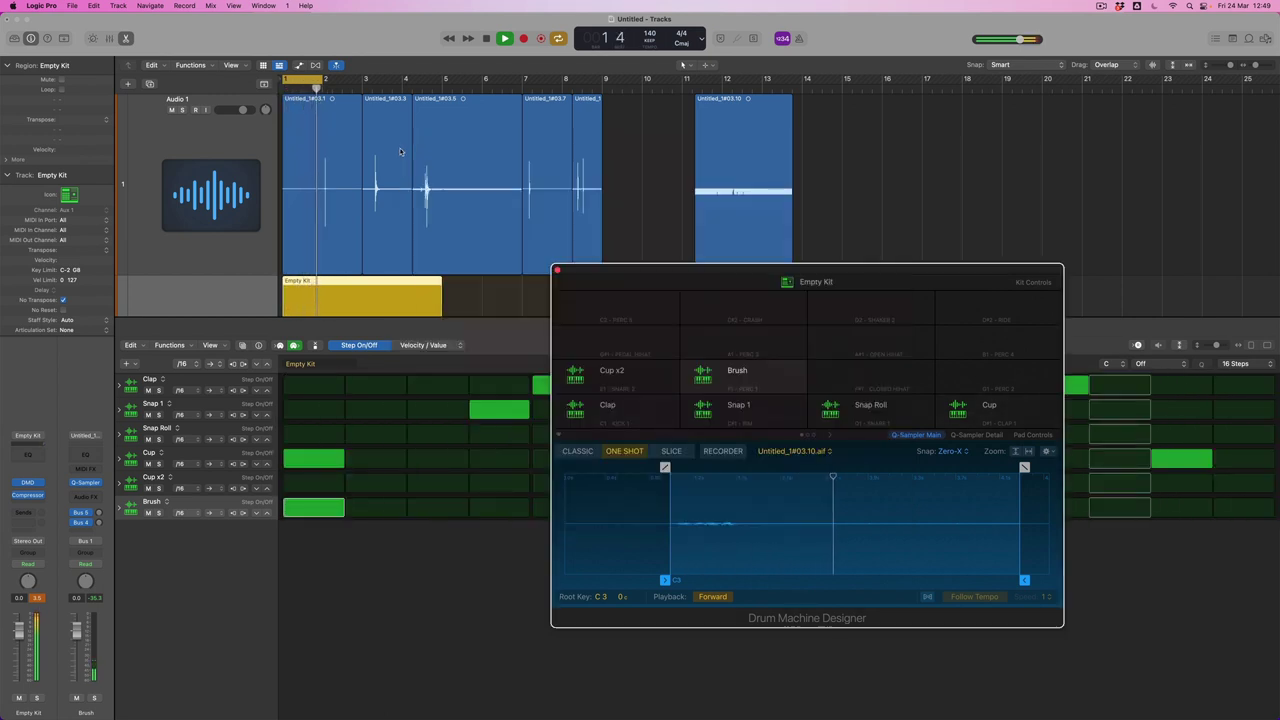
Hide the step editor, unmute the Roland TR-808 track, and cycle playback over bars 1–5
{"action": "left_click", "coordinate": [127, 39]}
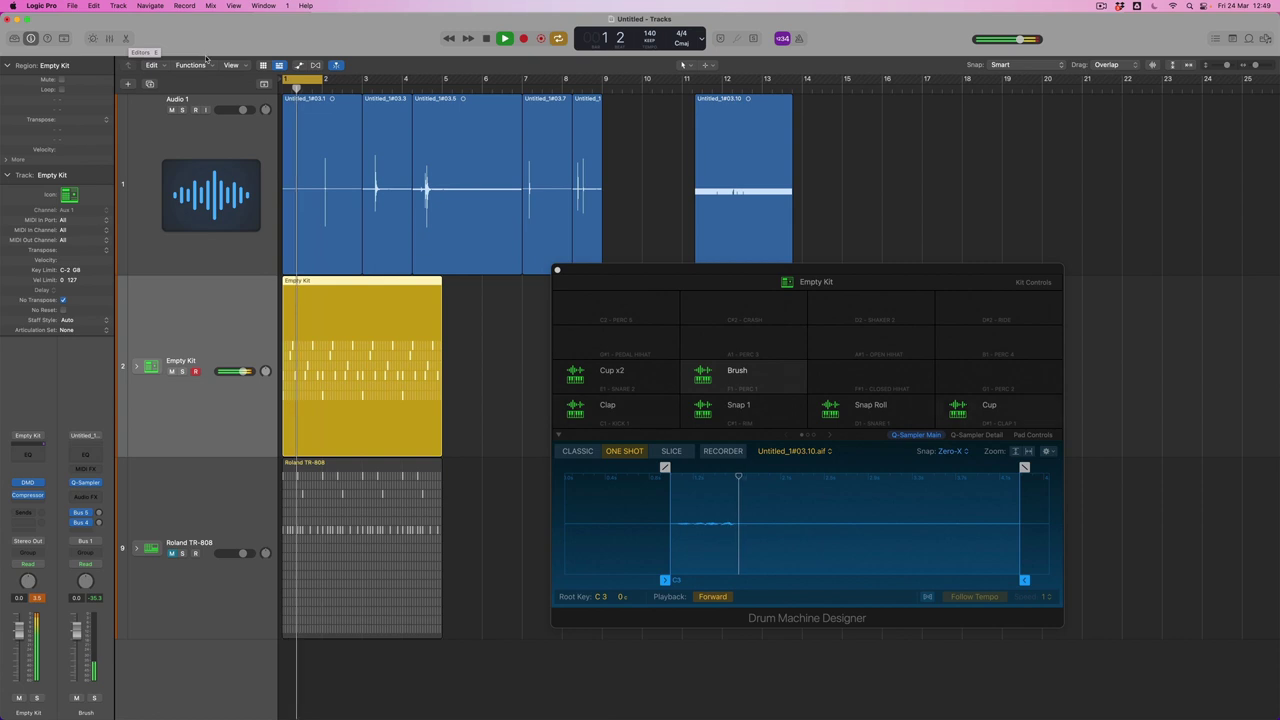
{"action": "key", "text": "space"}
{"action": "left_click", "coordinate": [314, 84]}
{"action": "left_click_drag", "start_coordinate": [324, 80], "coordinate": [405, 80]}
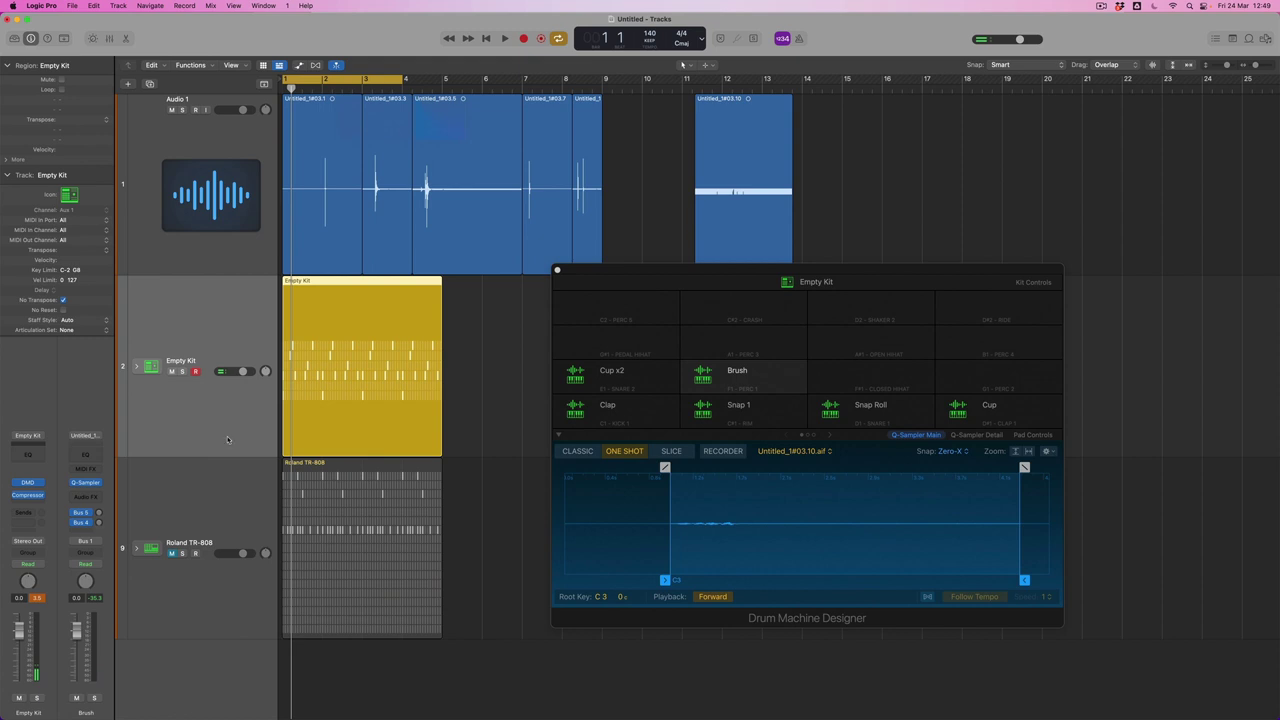
{"action": "left_click", "coordinate": [172, 554]}
{"action": "key", "text": "space"}
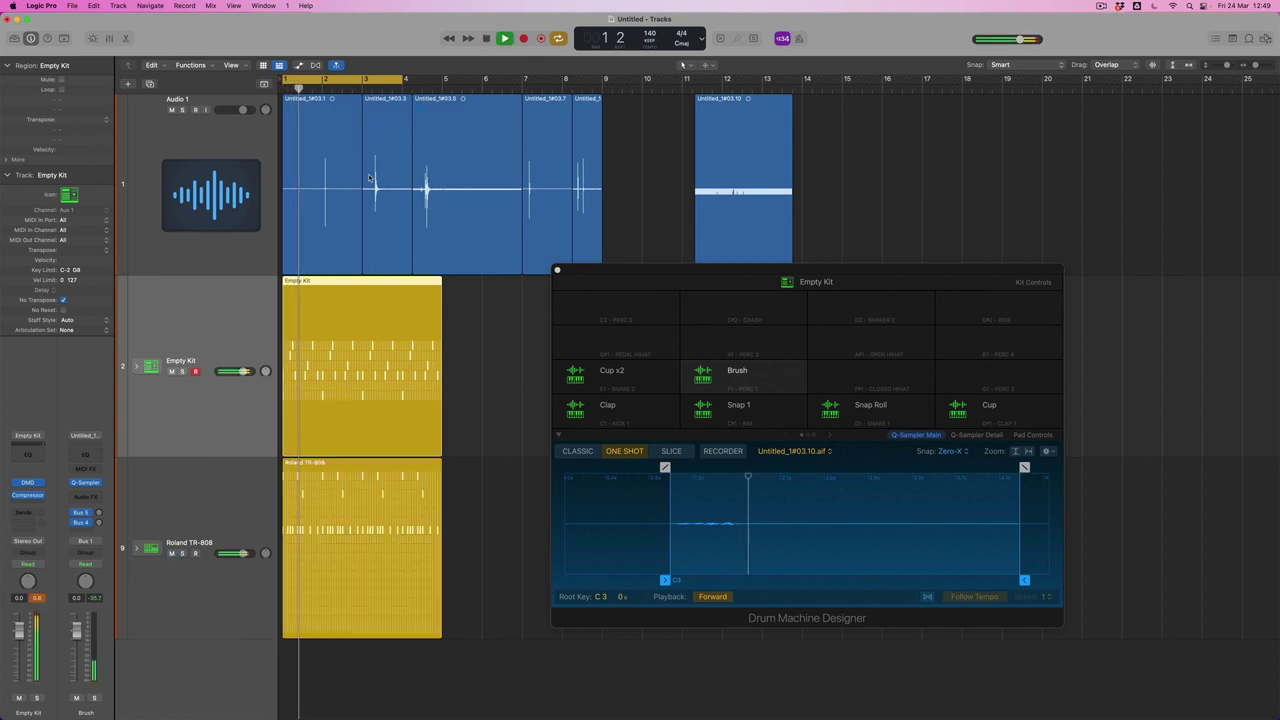
{"action": "left_click_drag", "start_coordinate": [403, 80], "coordinate": [443, 80]}
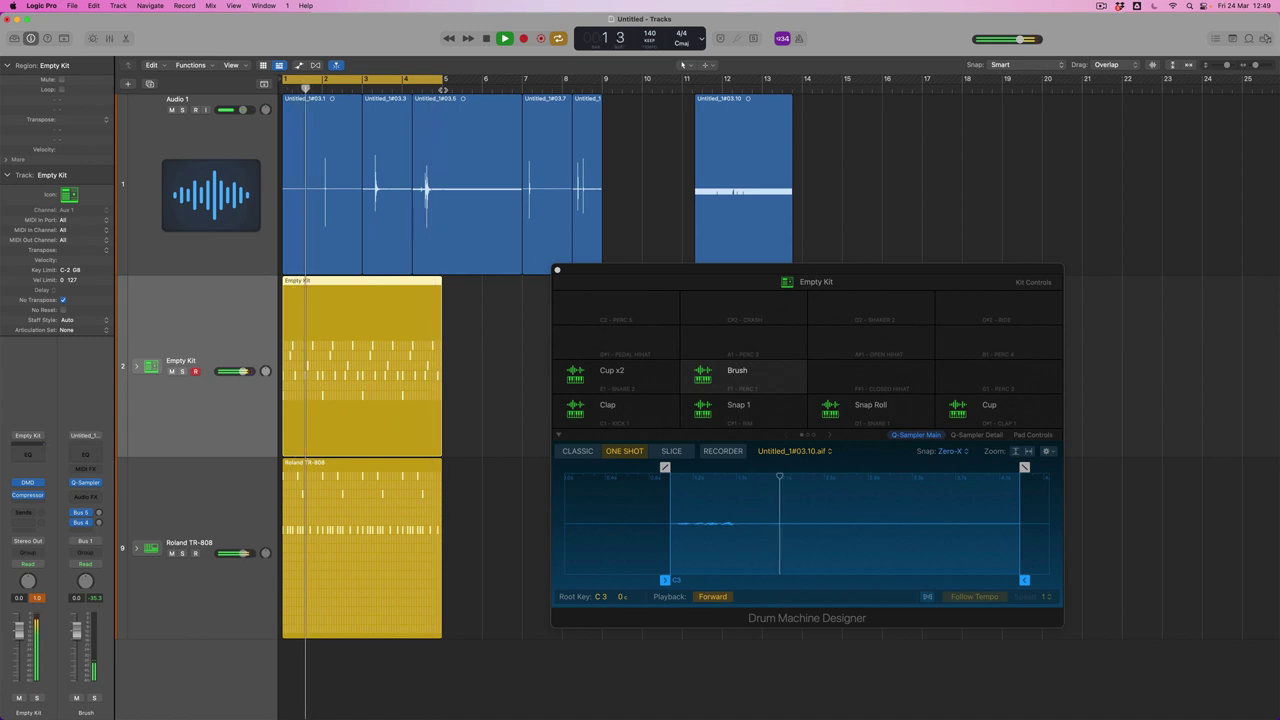
{"action": "key", "text": "super+Right"}
{"action": "key", "text": "super+Right"}
{"action": "key", "text": "super+Right"}
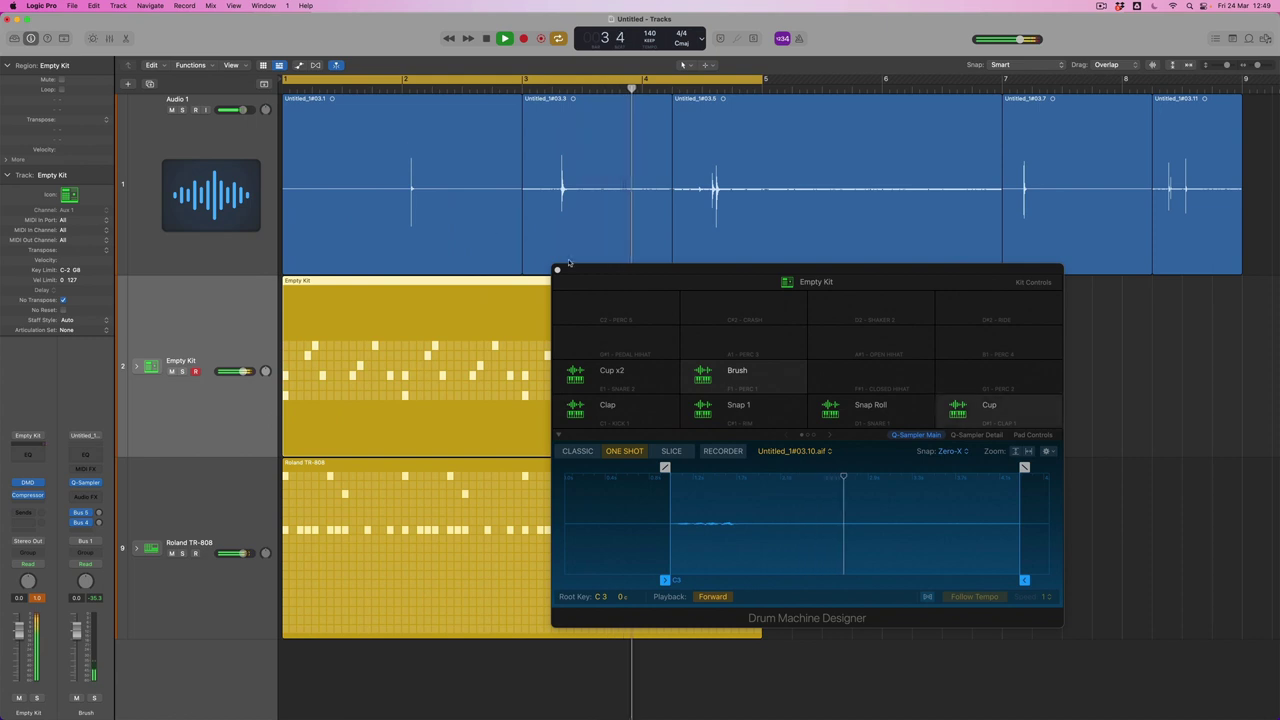
Move the Drum Machine Designer window down and to the right, clear of the tracks
{"action": "left_click_drag", "start_coordinate": [569, 273], "coordinate": [679, 297]}
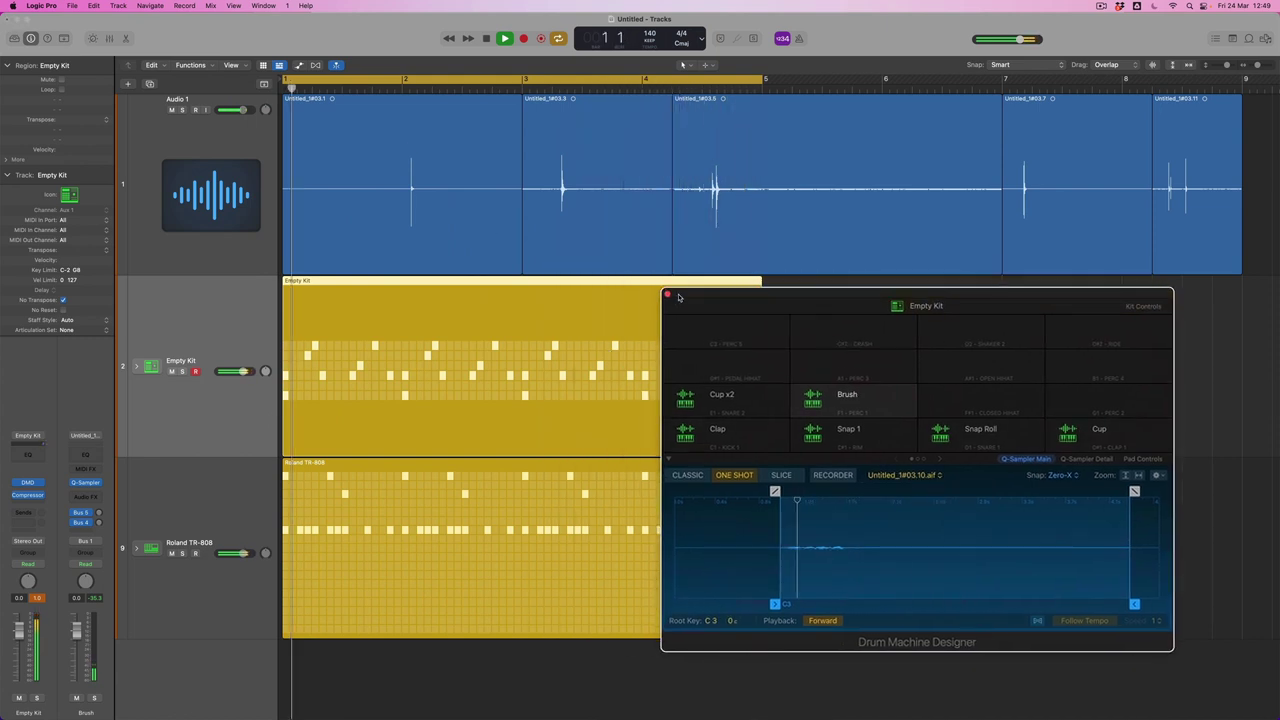